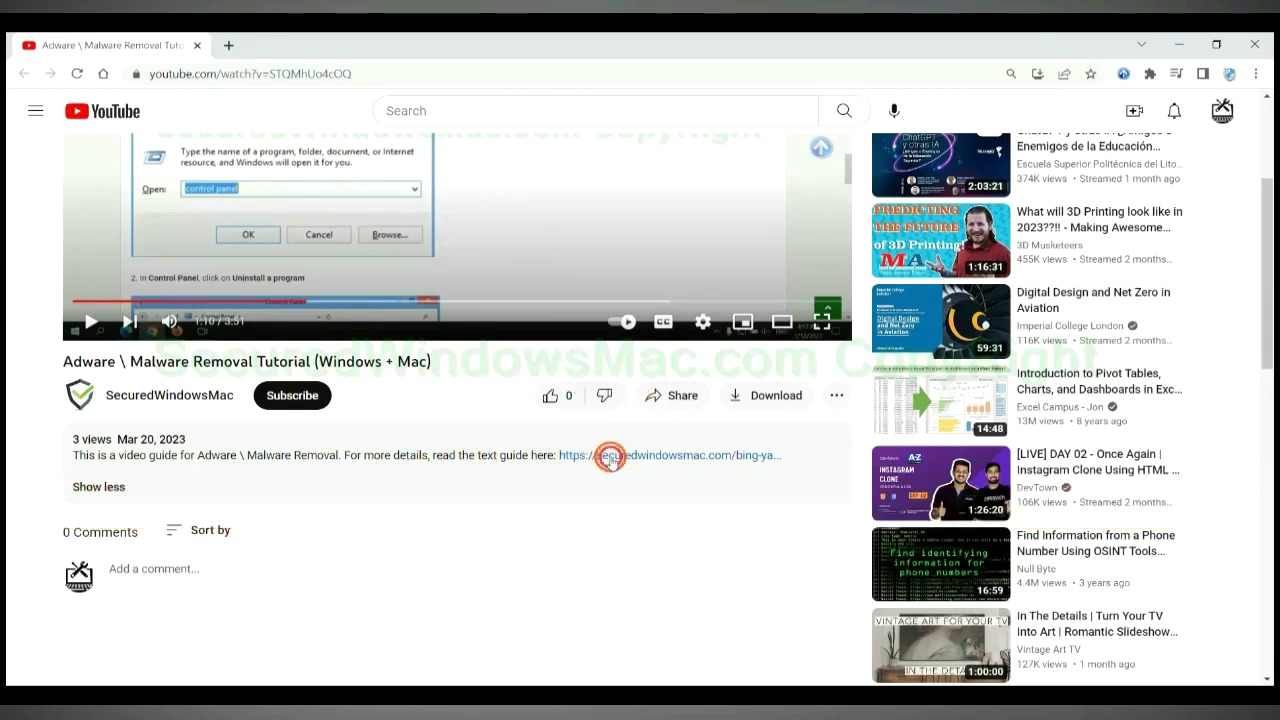
Open the SecuredWindowsMac.com Bing/Yahoo redirect removal guide from the video description link.
click(609, 457)
mouse_move(595, 403)
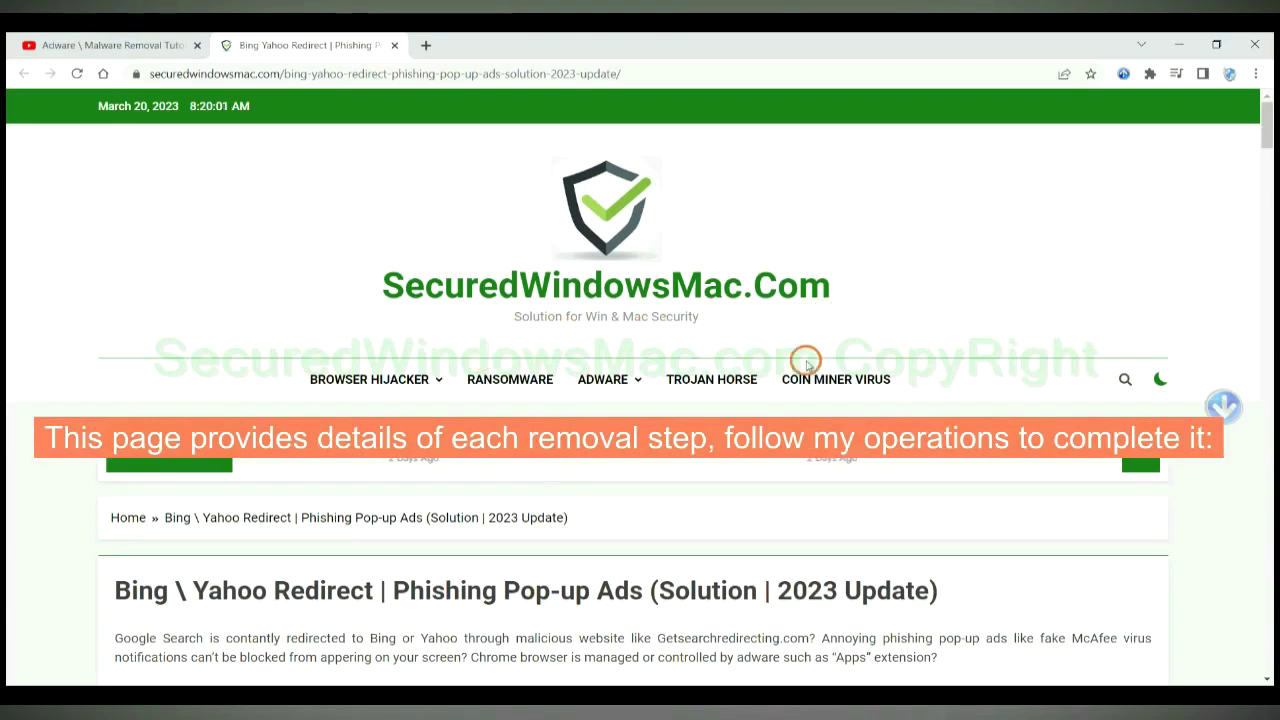
Scroll the guide to the Instant Automatic Removal section, briefly highlighting its heading.
scroll(800, 366, down, 10)
scroll(697, 444, down, 6)
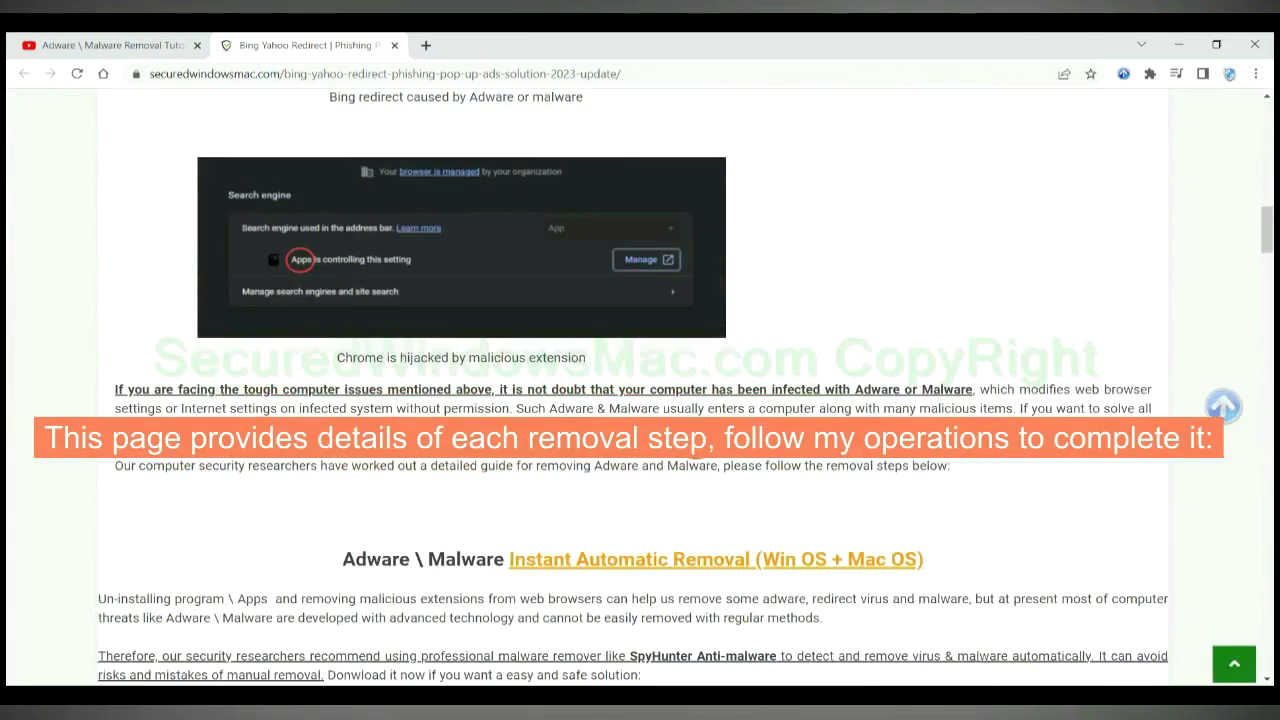
scroll(700, 480, down, 1)
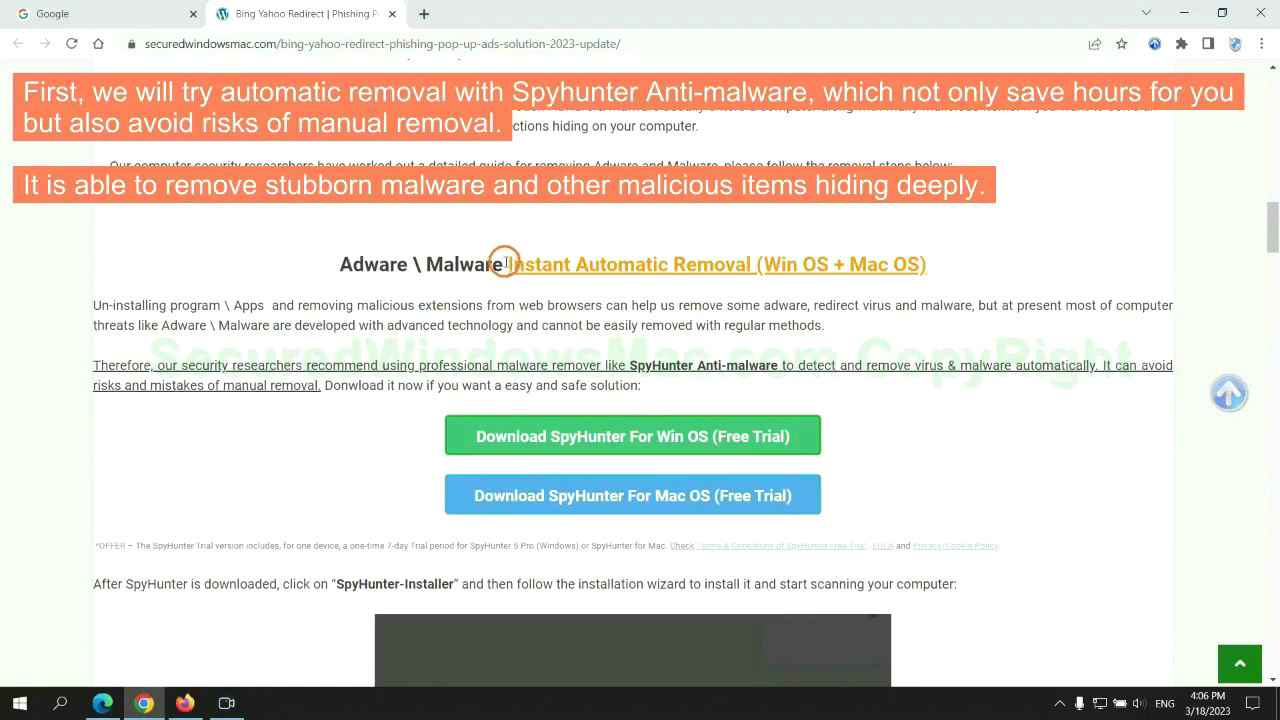
drag(507, 264, 748, 264)
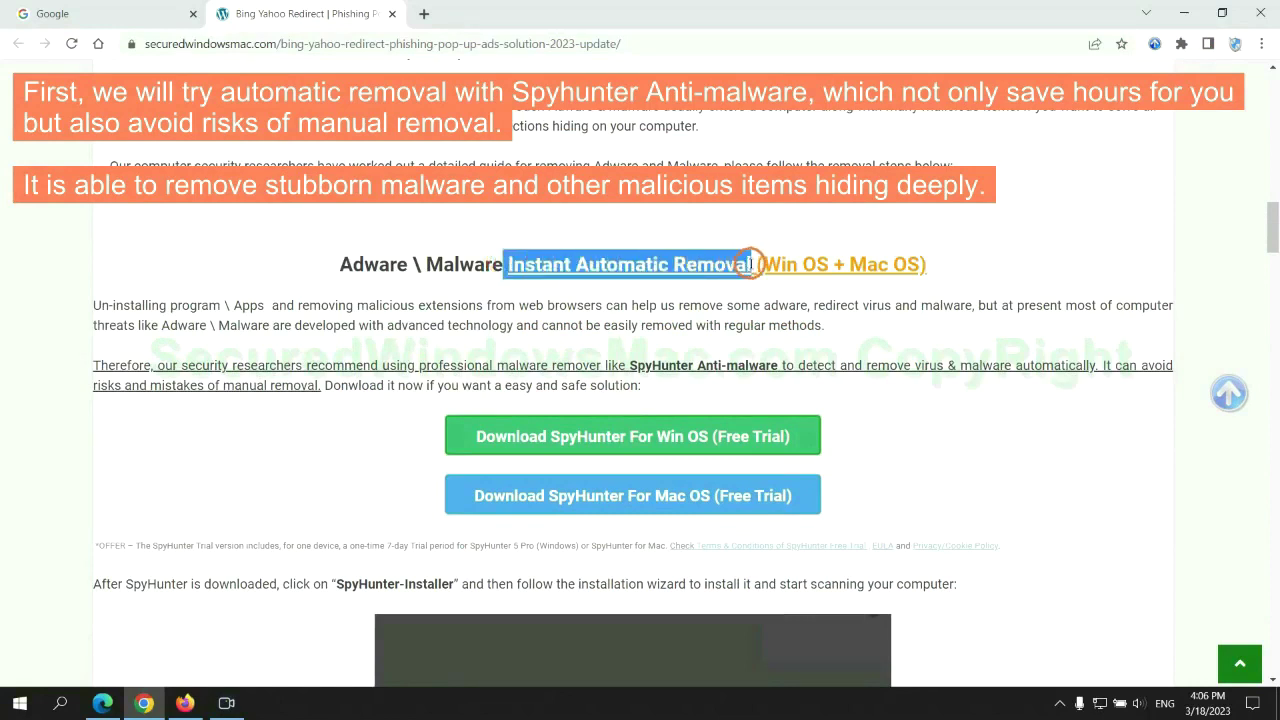
click(638, 224)
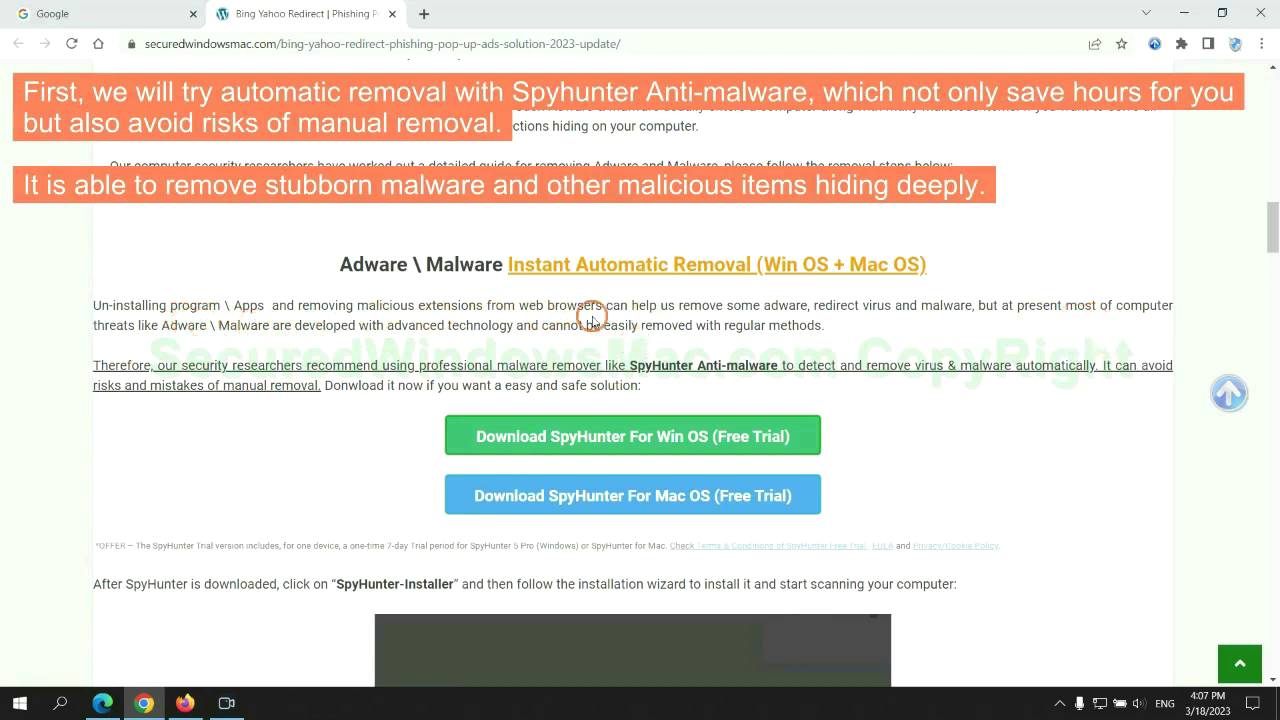
scroll(457, 318, down, 1)
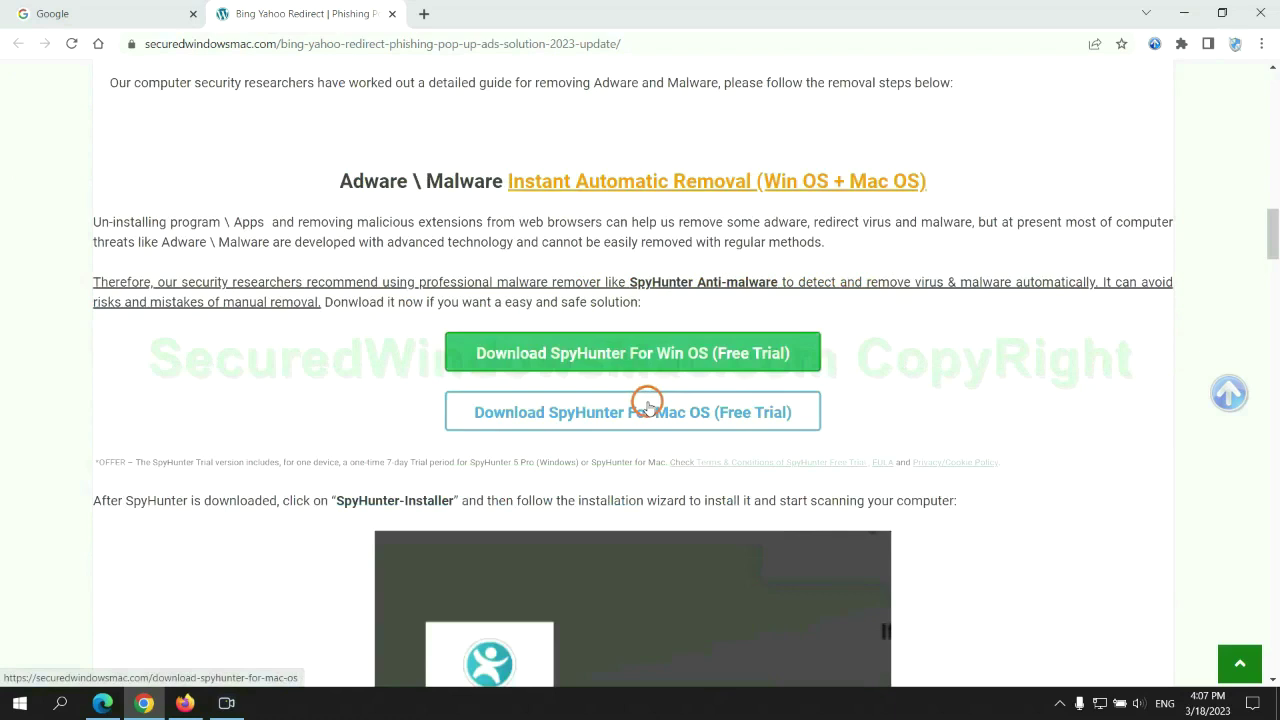
Download SpyHunter for Win OS, keep it despite the harmful-file warning, and run the installer.
scroll(647, 403, down, 1)
scroll(637, 386, down, 1)
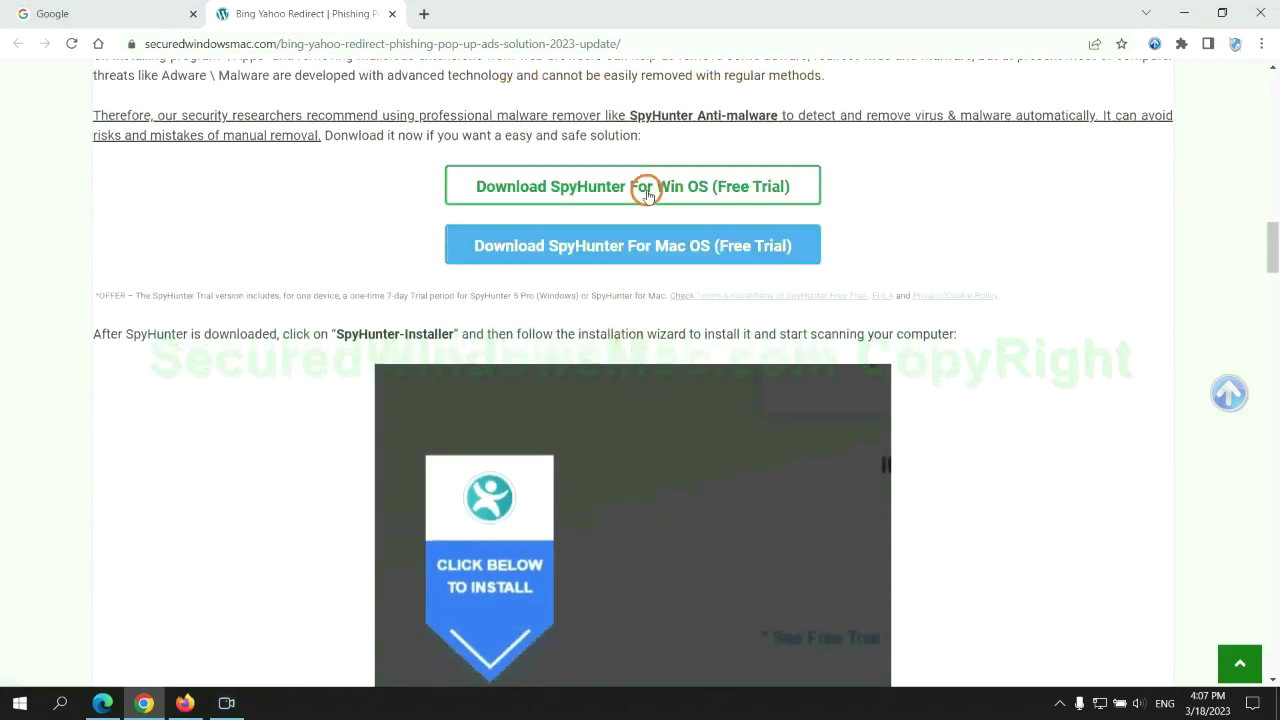
click(647, 192)
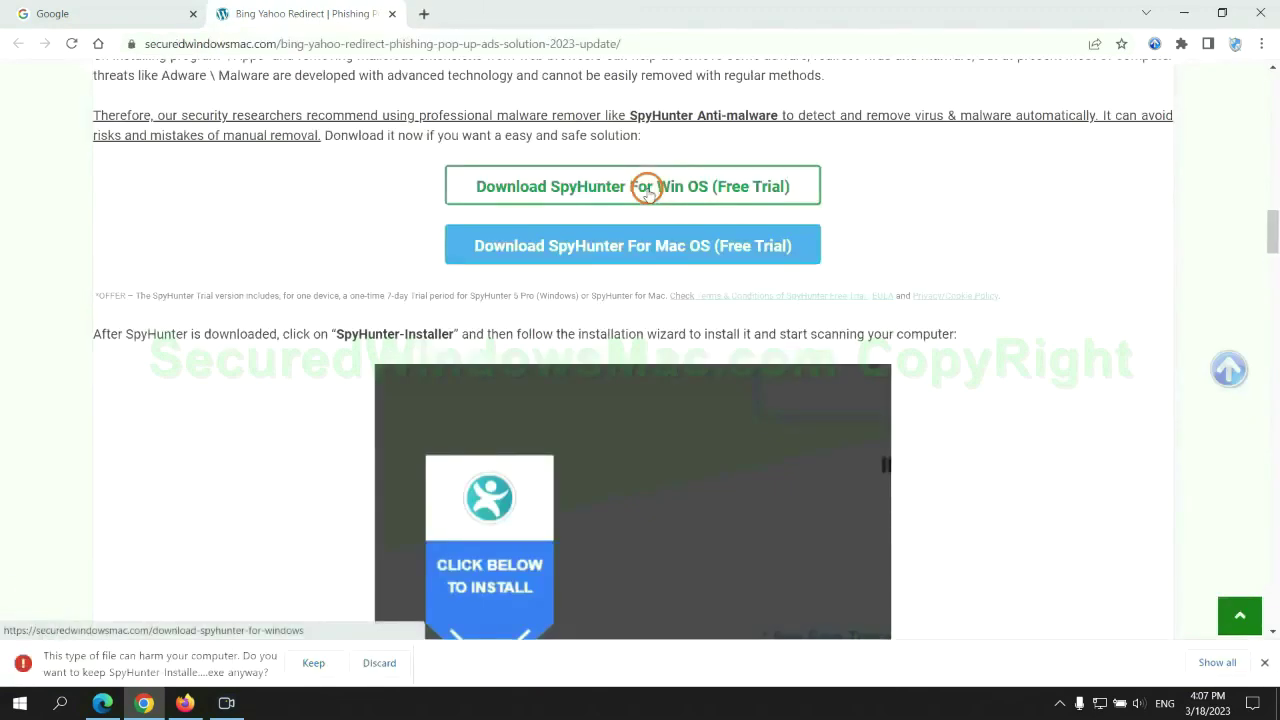
click(309, 664)
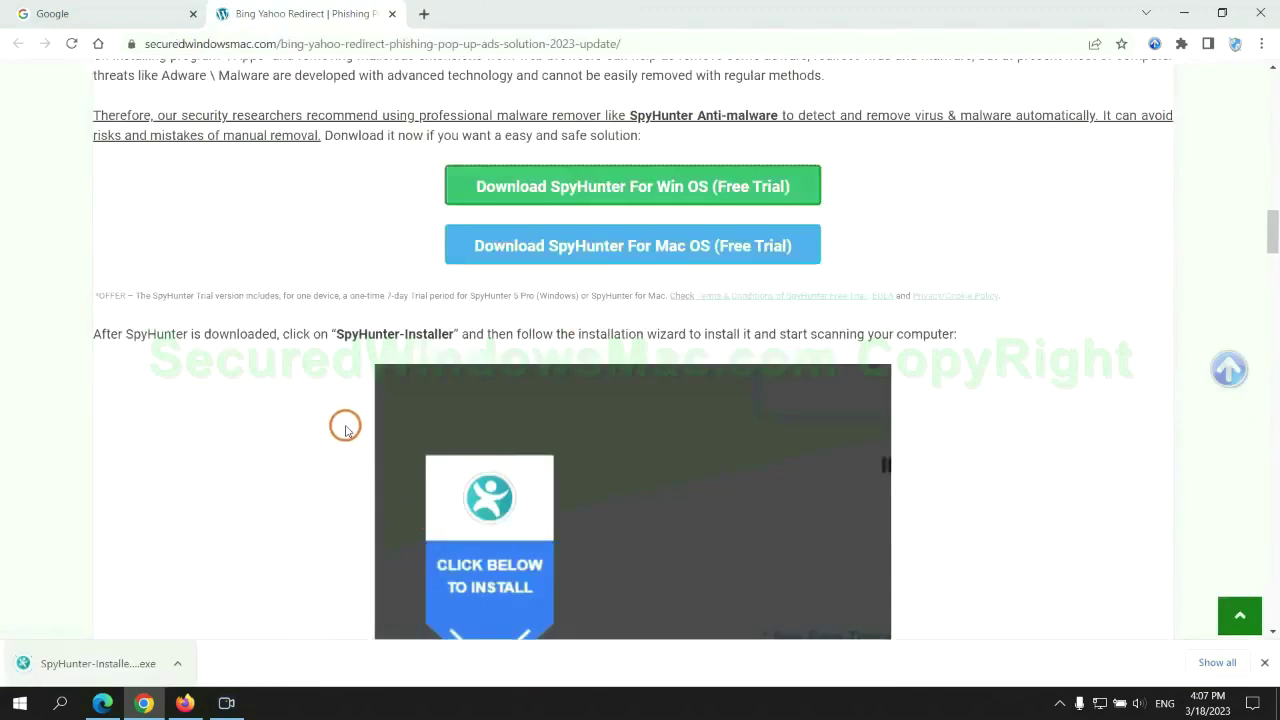
click(122, 662)
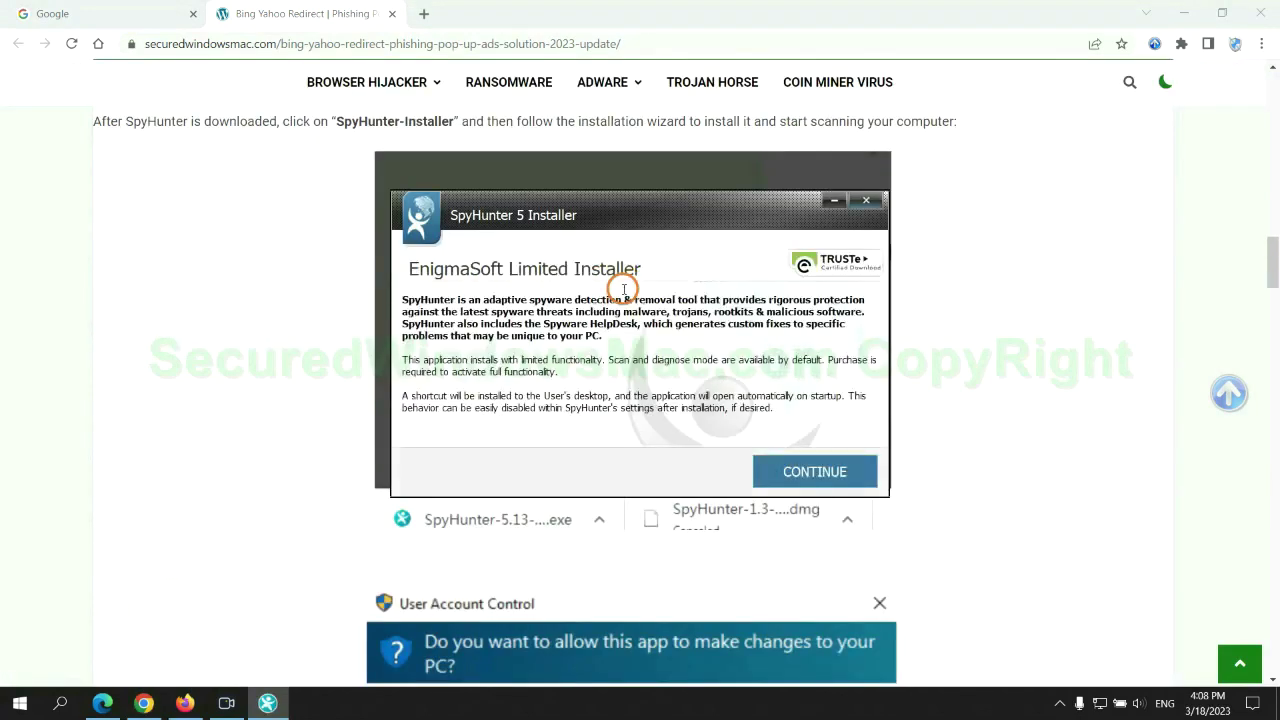
Install SpyHunter 5 accepting the EULA, scan the computer, and request the 7-day free trial.
click(841, 471)
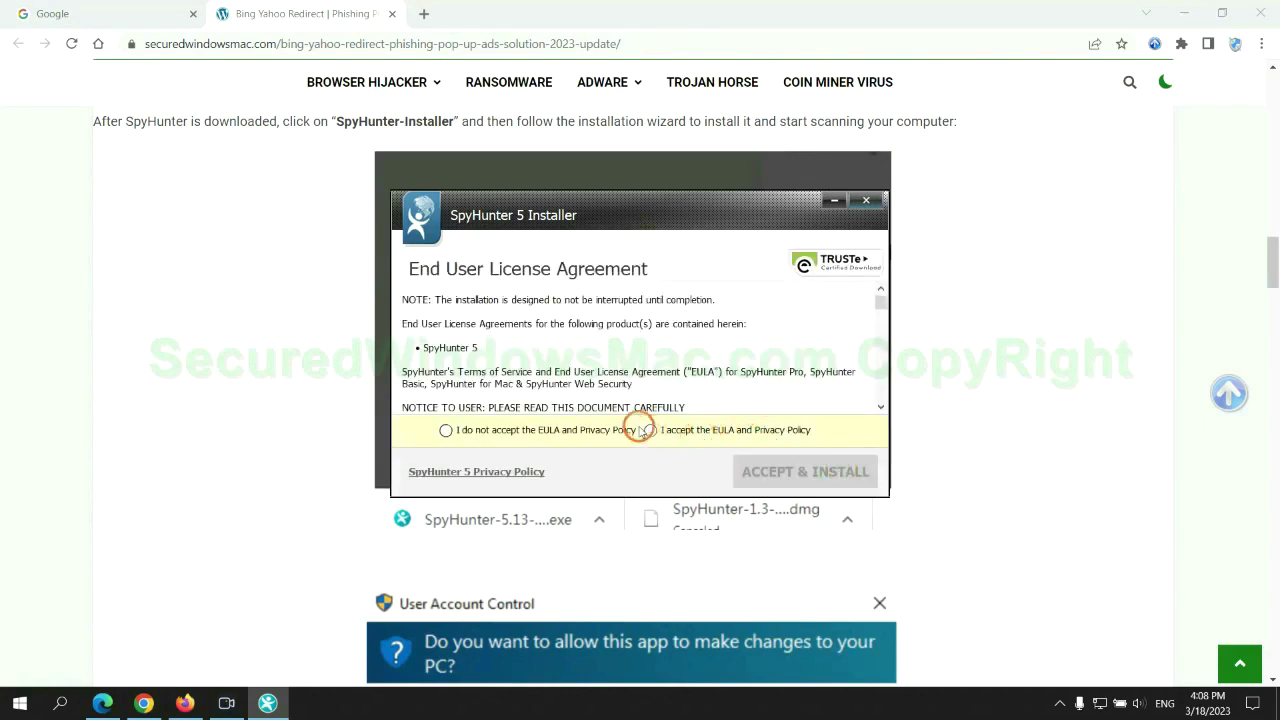
click(649, 430)
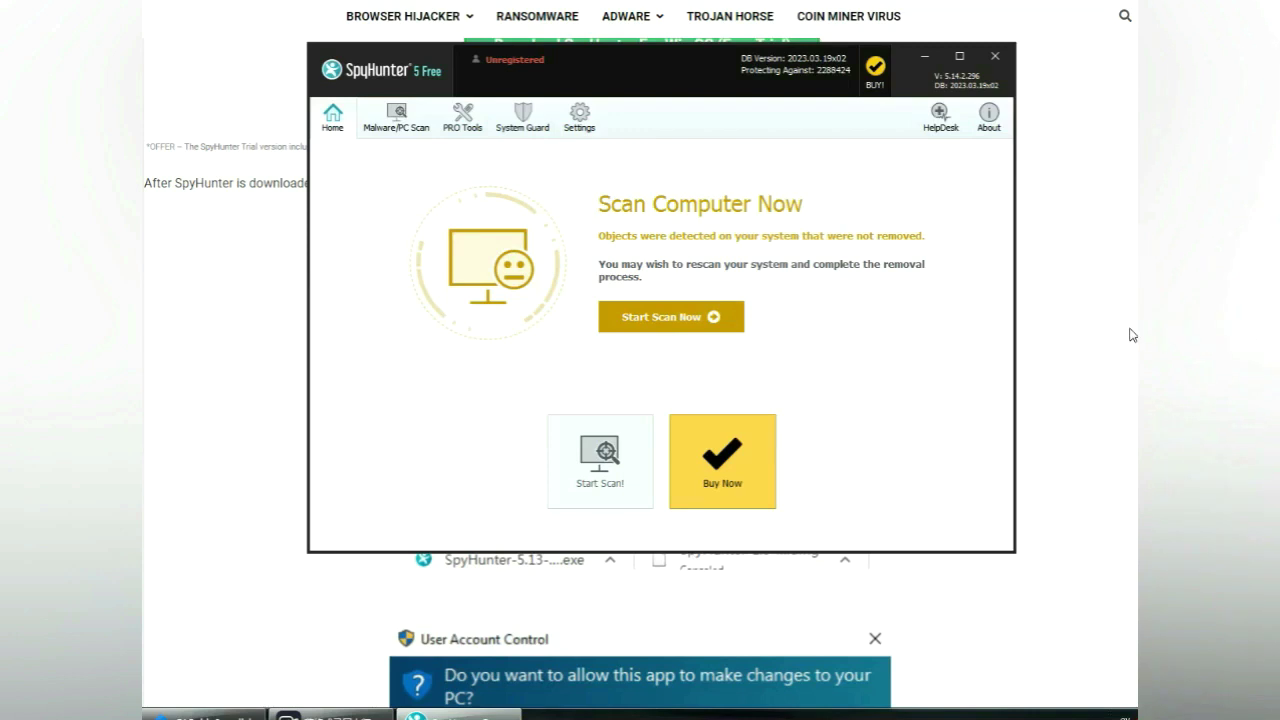
click(735, 318)
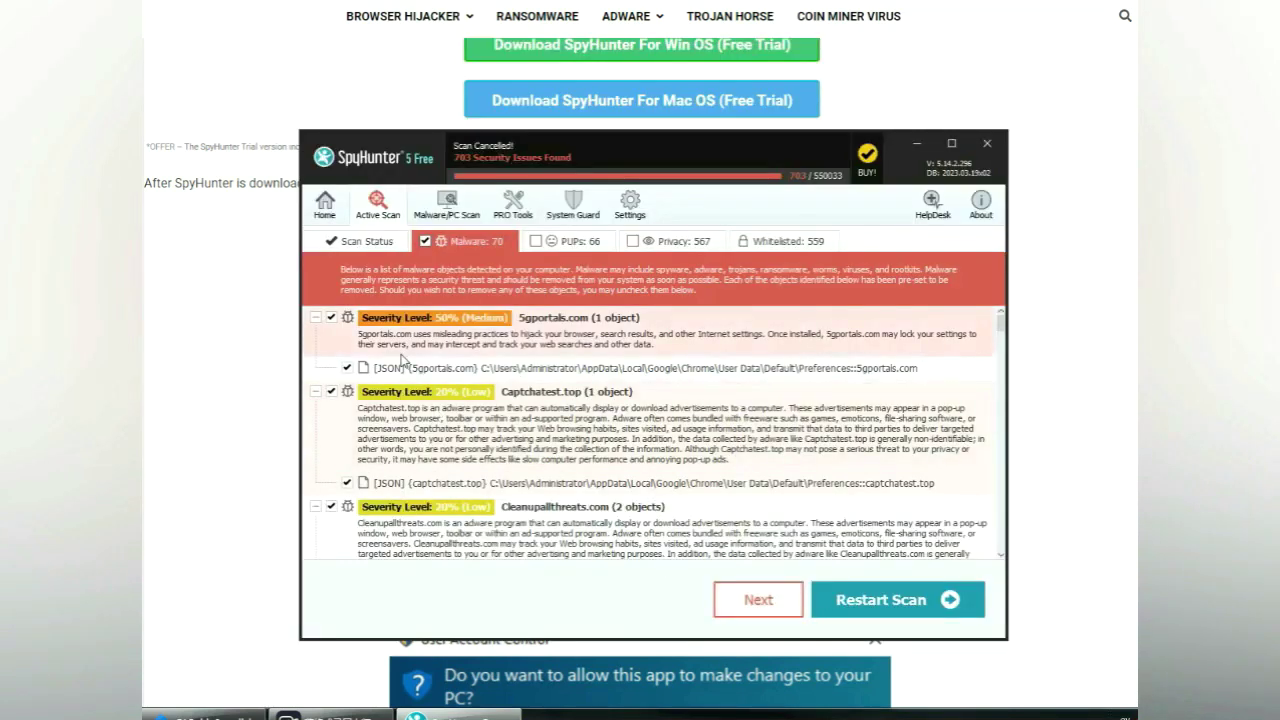
click(758, 600)
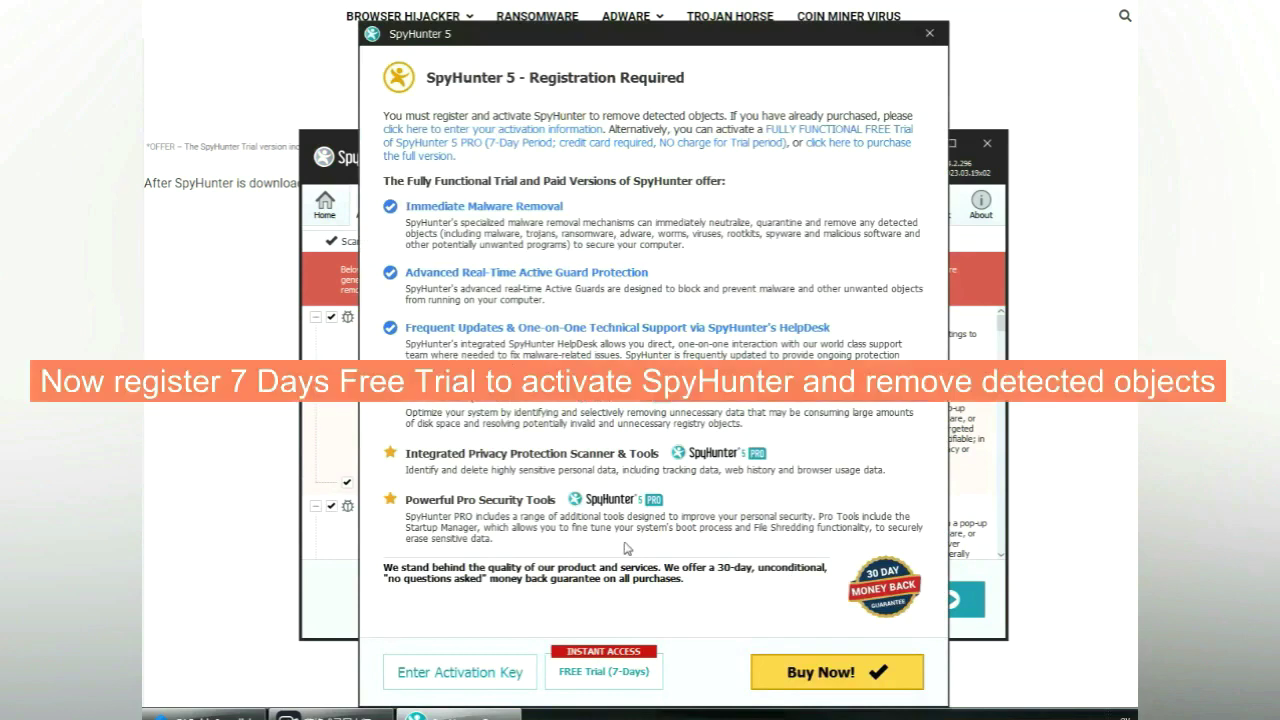
click(604, 672)
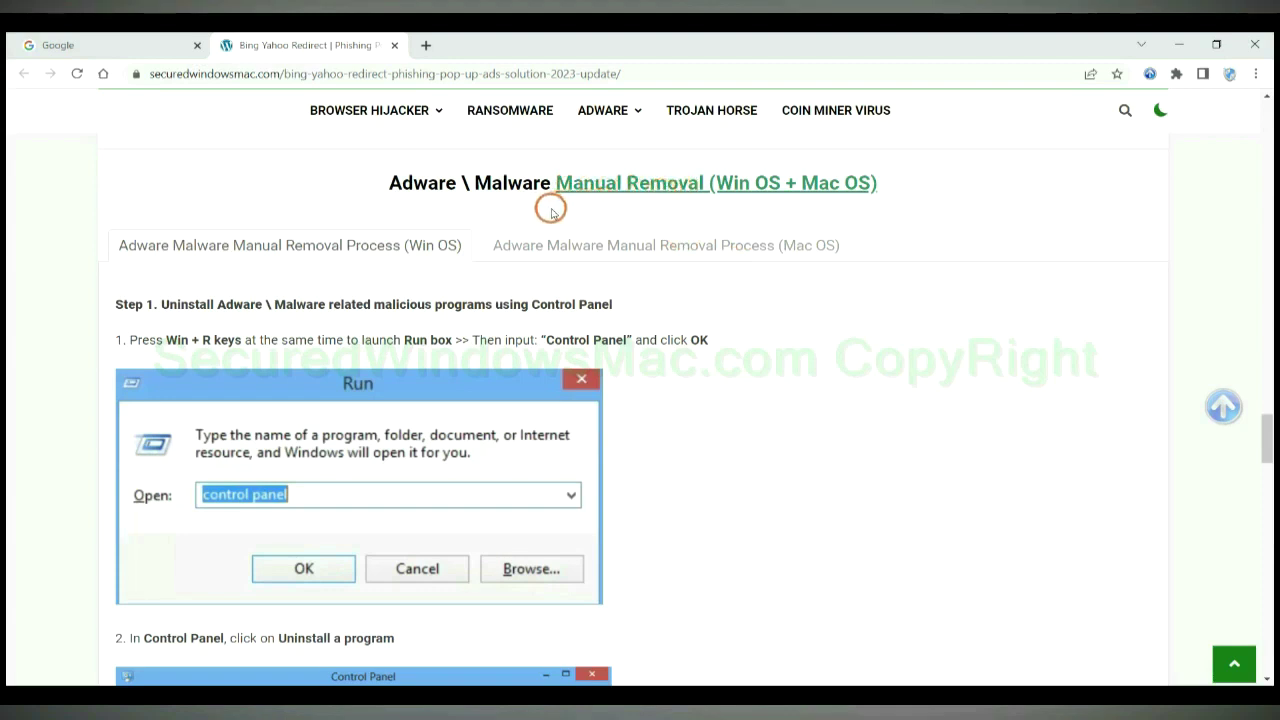
Highlight Win OS and Mac OS in the manual removal heading and view the Mac OS steps.
drag(719, 186, 766, 185)
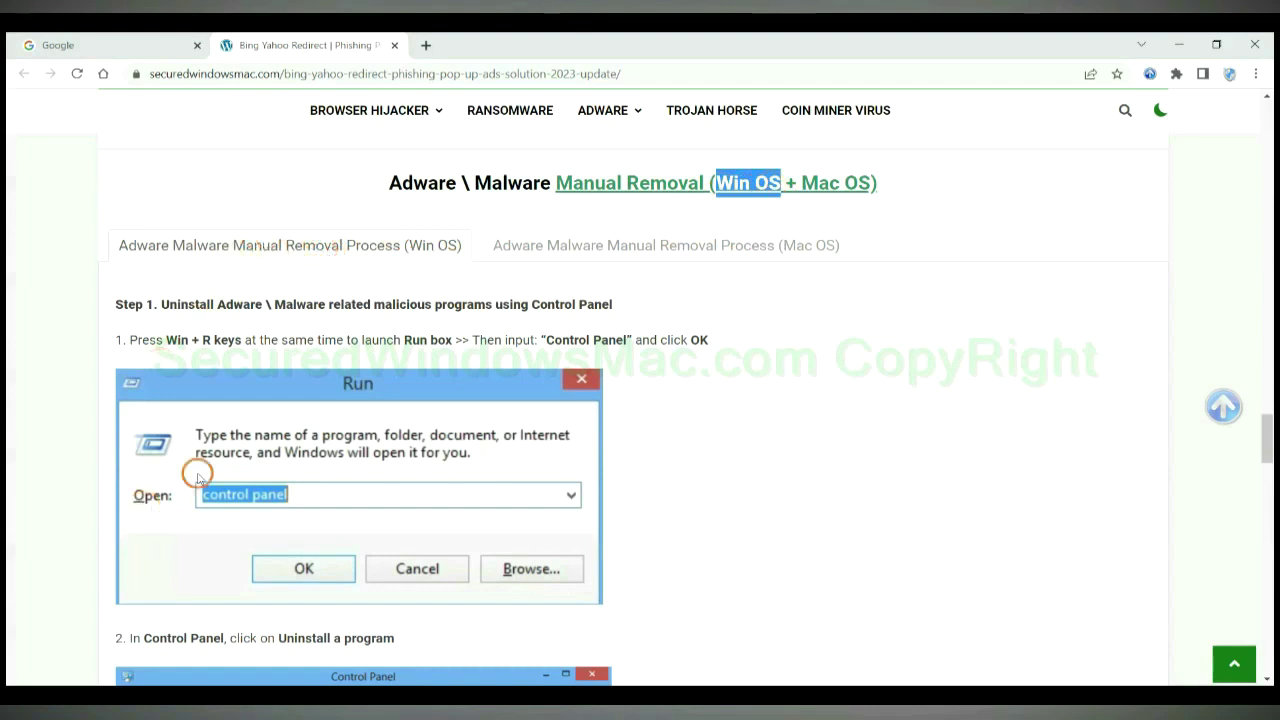
drag(801, 183, 868, 183)
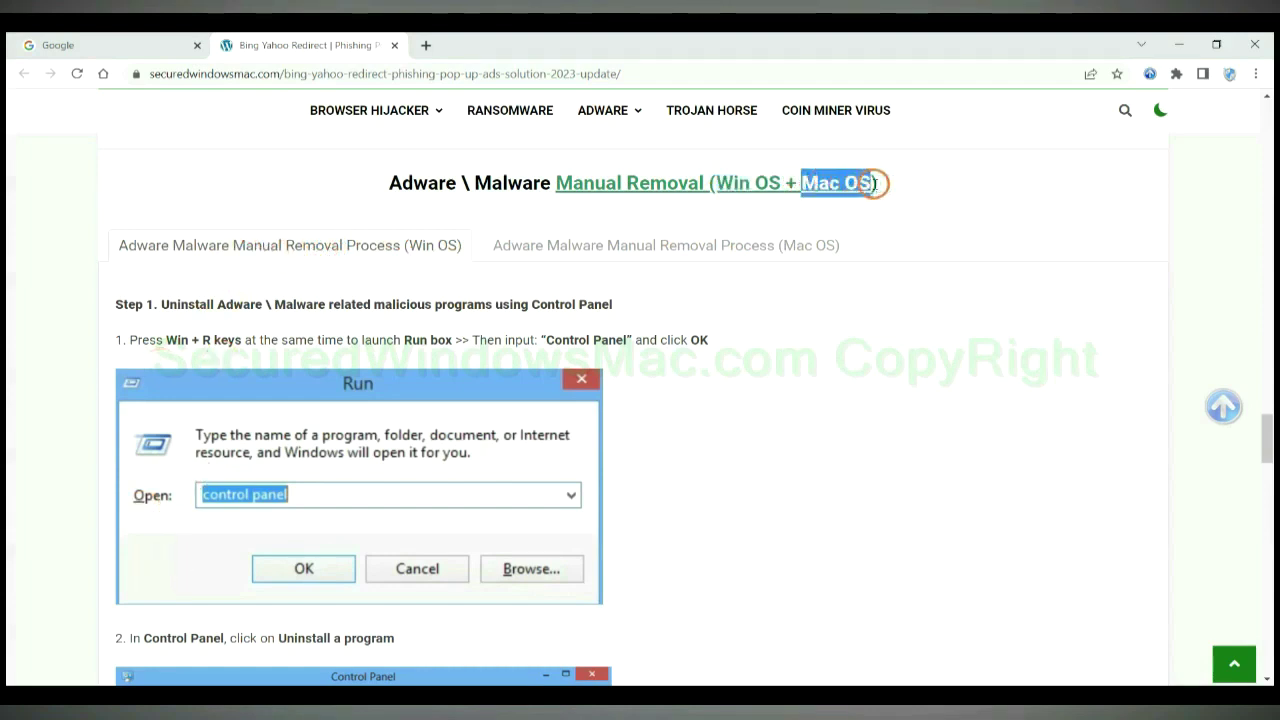
click(656, 241)
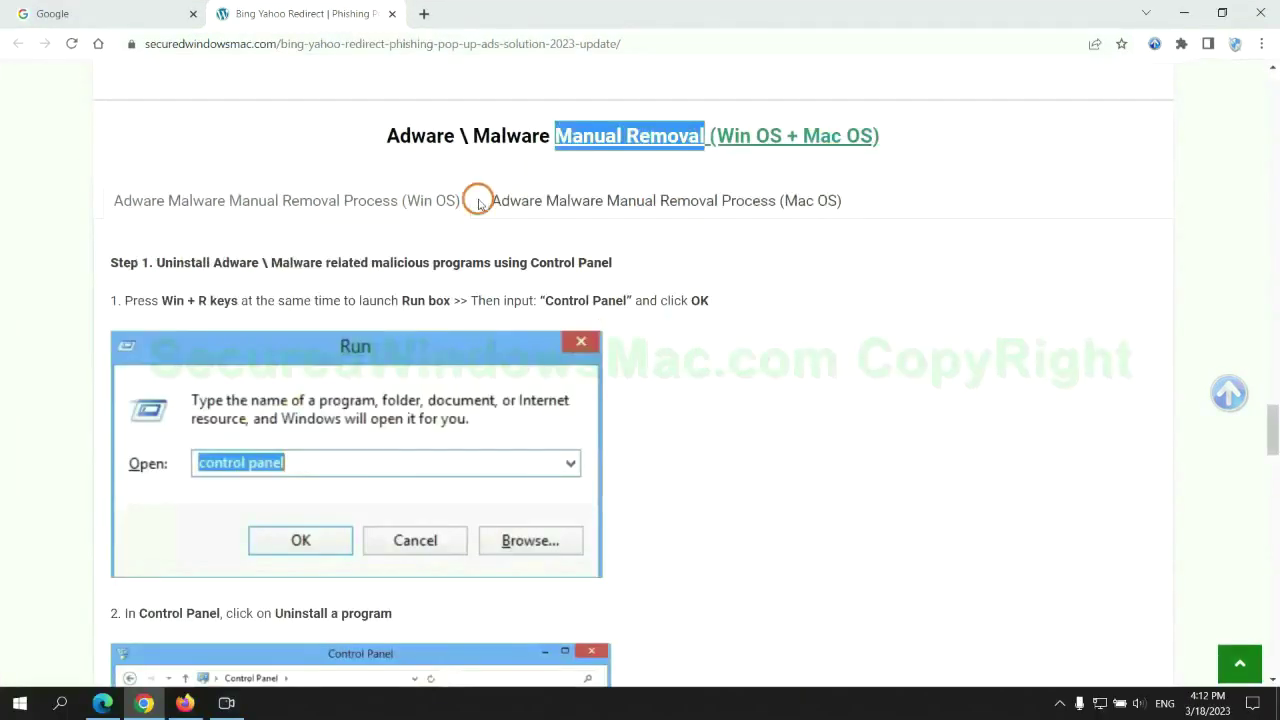
Scroll to Win OS Step 1 and highlight its uninstall-malicious-programs instruction.
scroll(478, 300, down, 1)
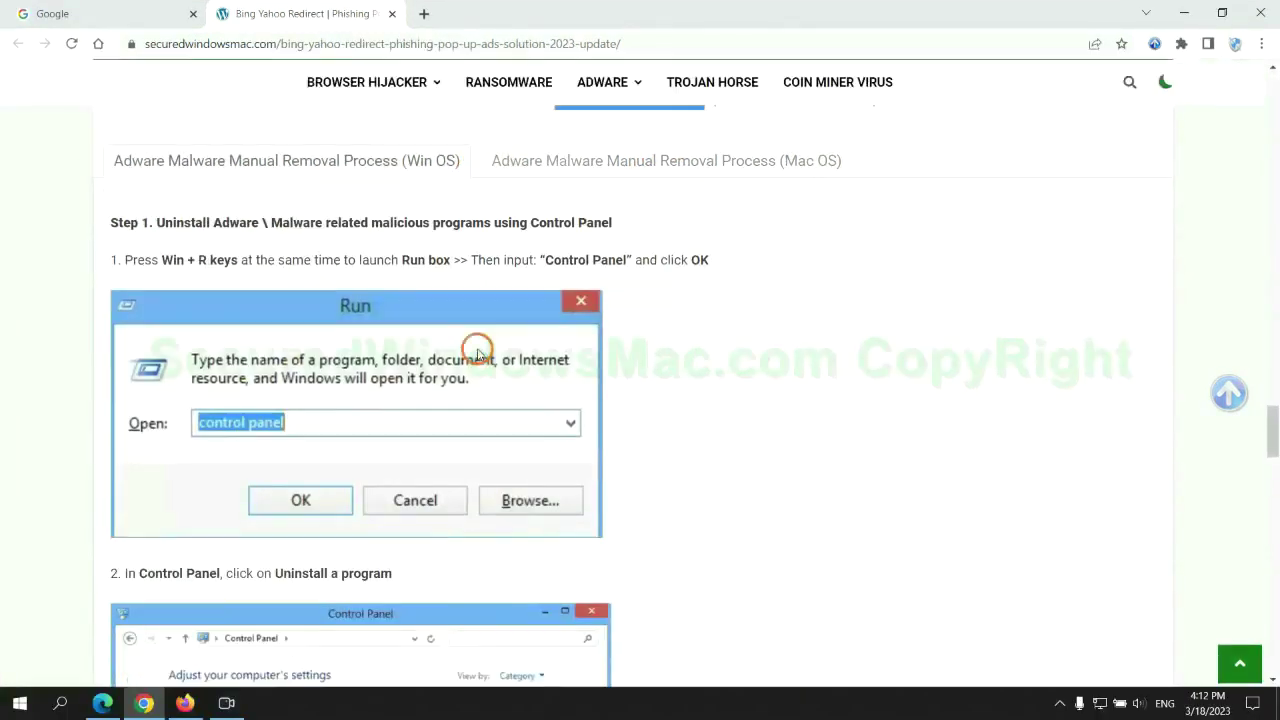
scroll(478, 352, up, 2)
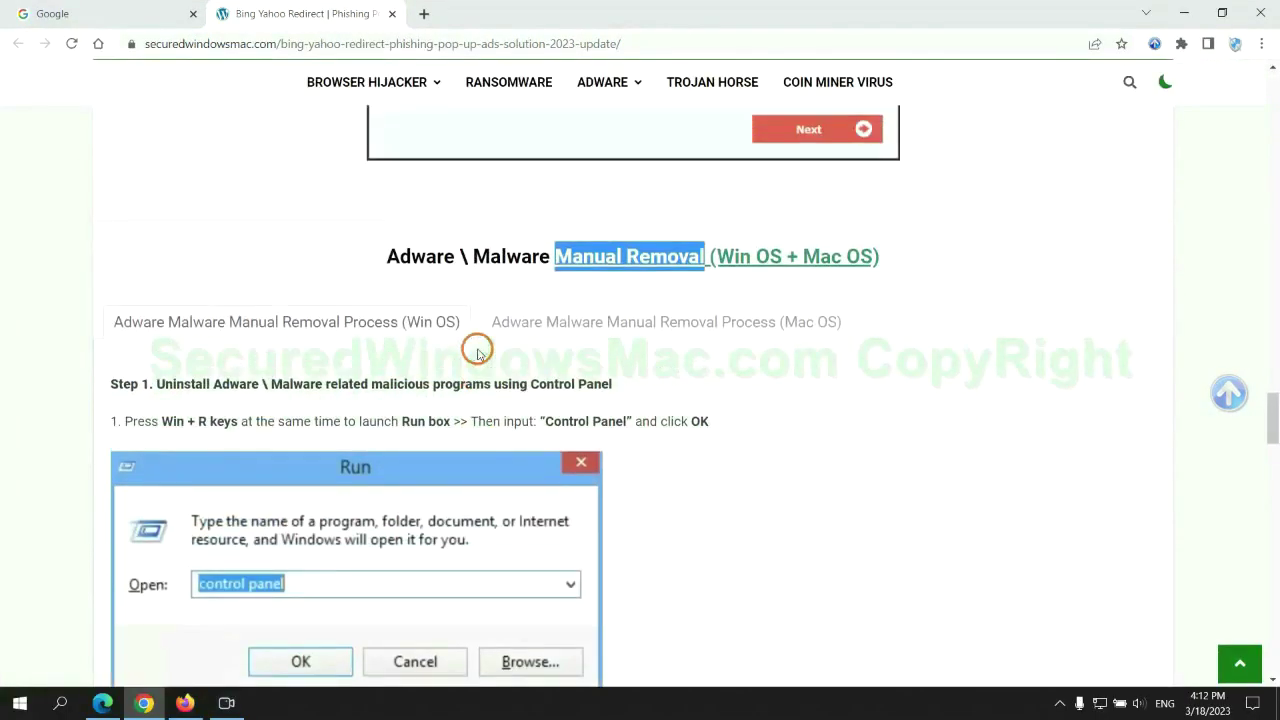
scroll(380, 320, down, 2)
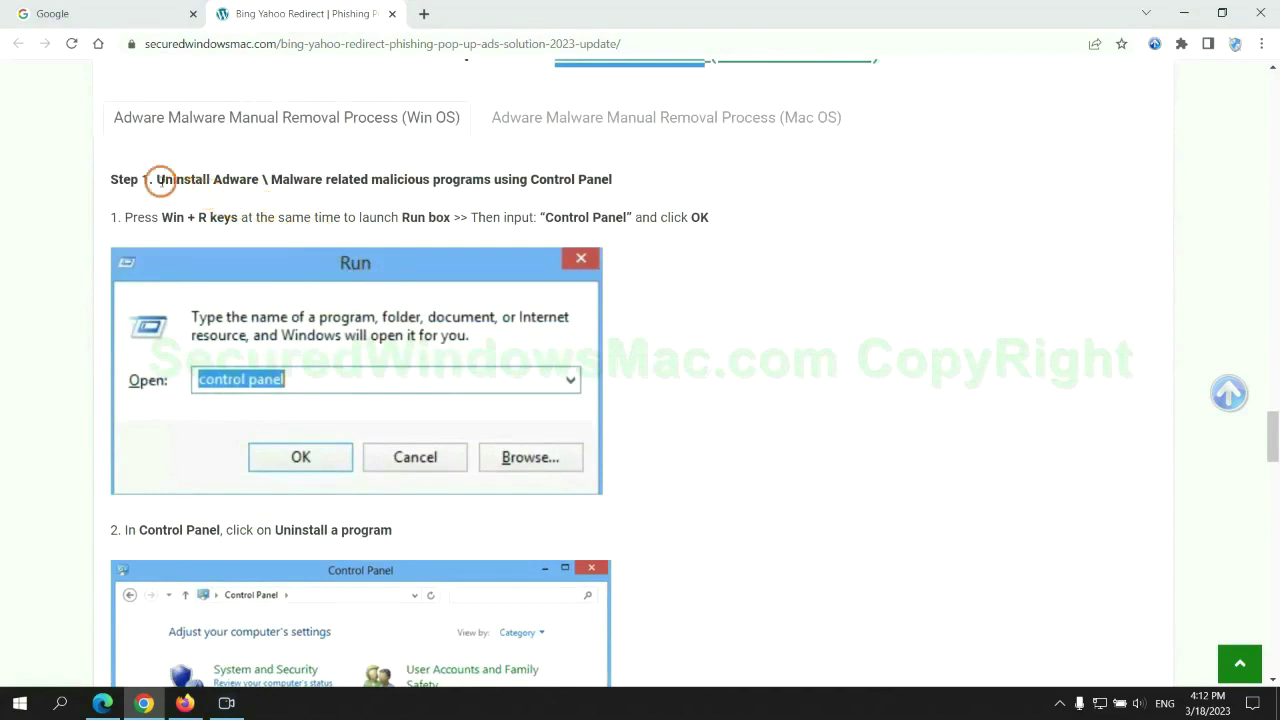
drag(160, 181, 491, 185)
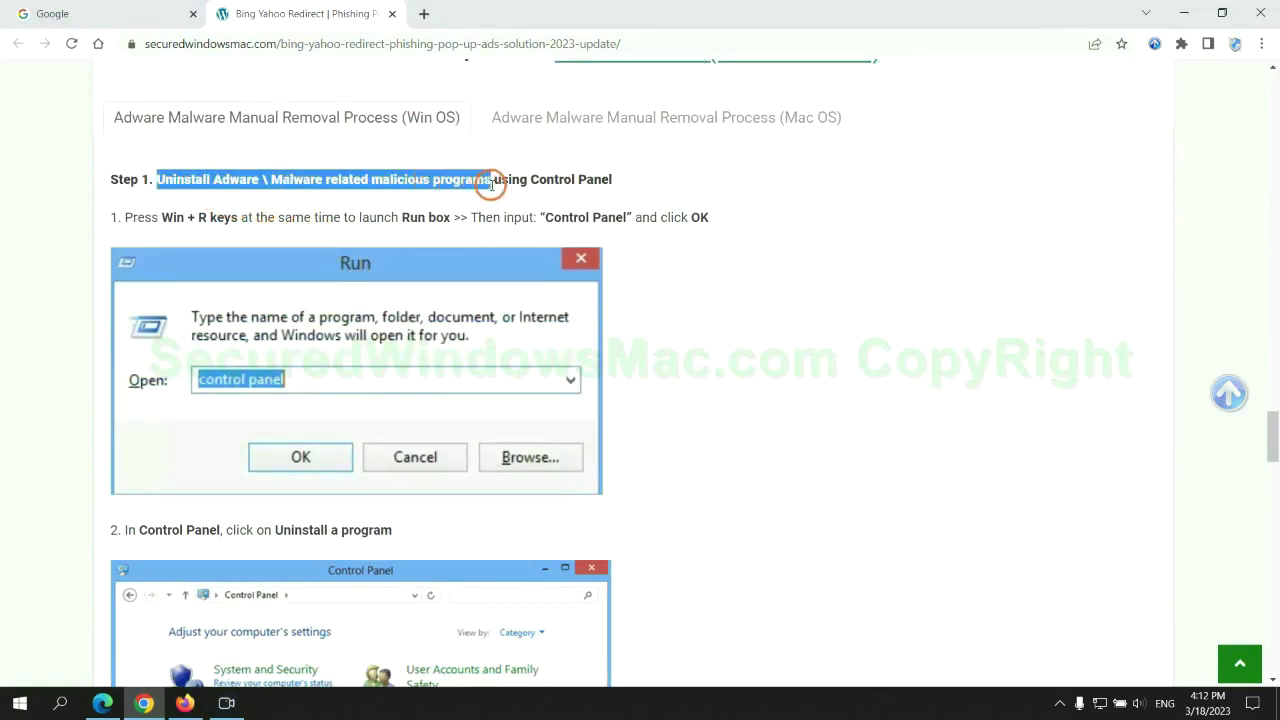
click(826, 260)
scroll(810, 262, down, 2)
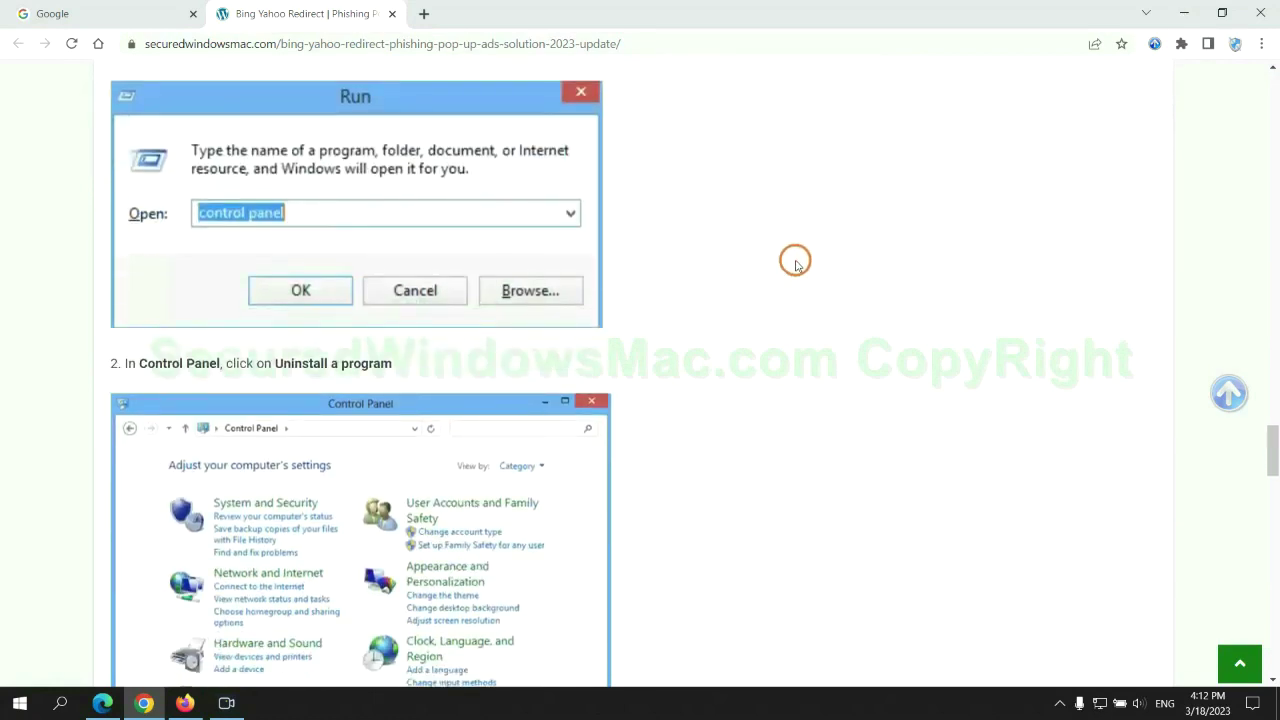
Launch 'control panel' from Run, check Lantern's Uninstall/Change option in Programs and Features, then close it.
key(super+r)
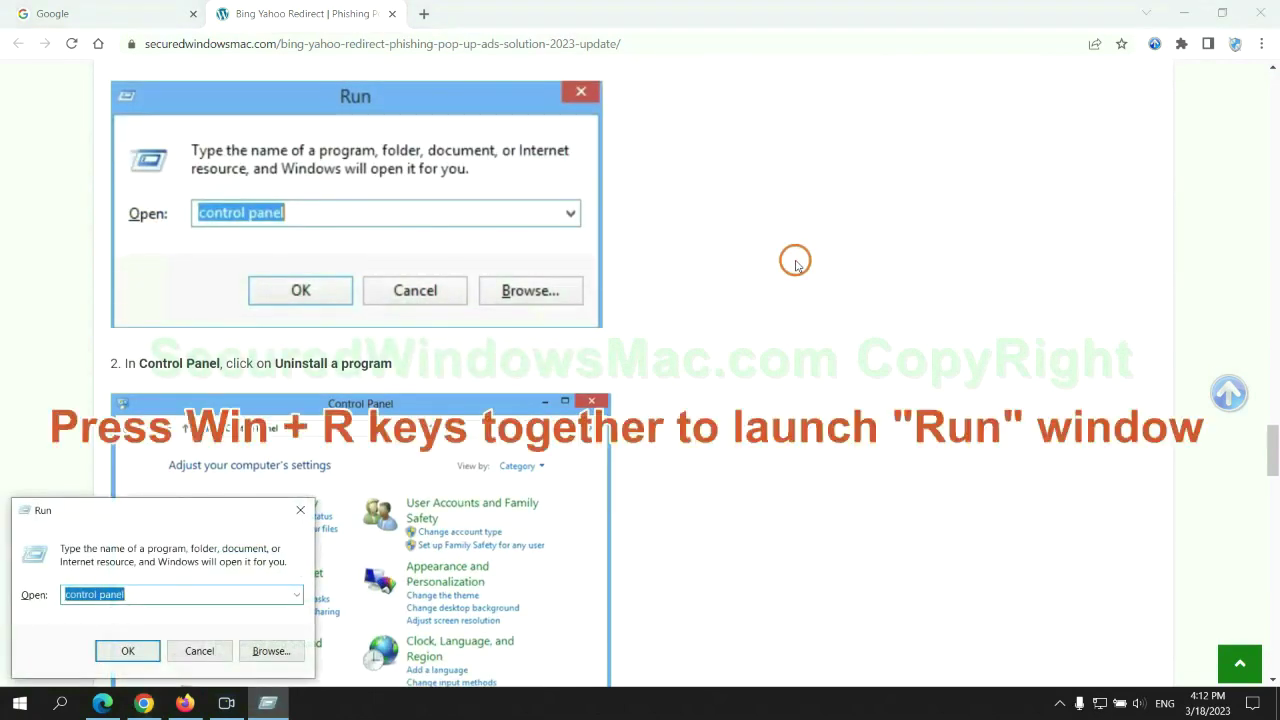
text(control)
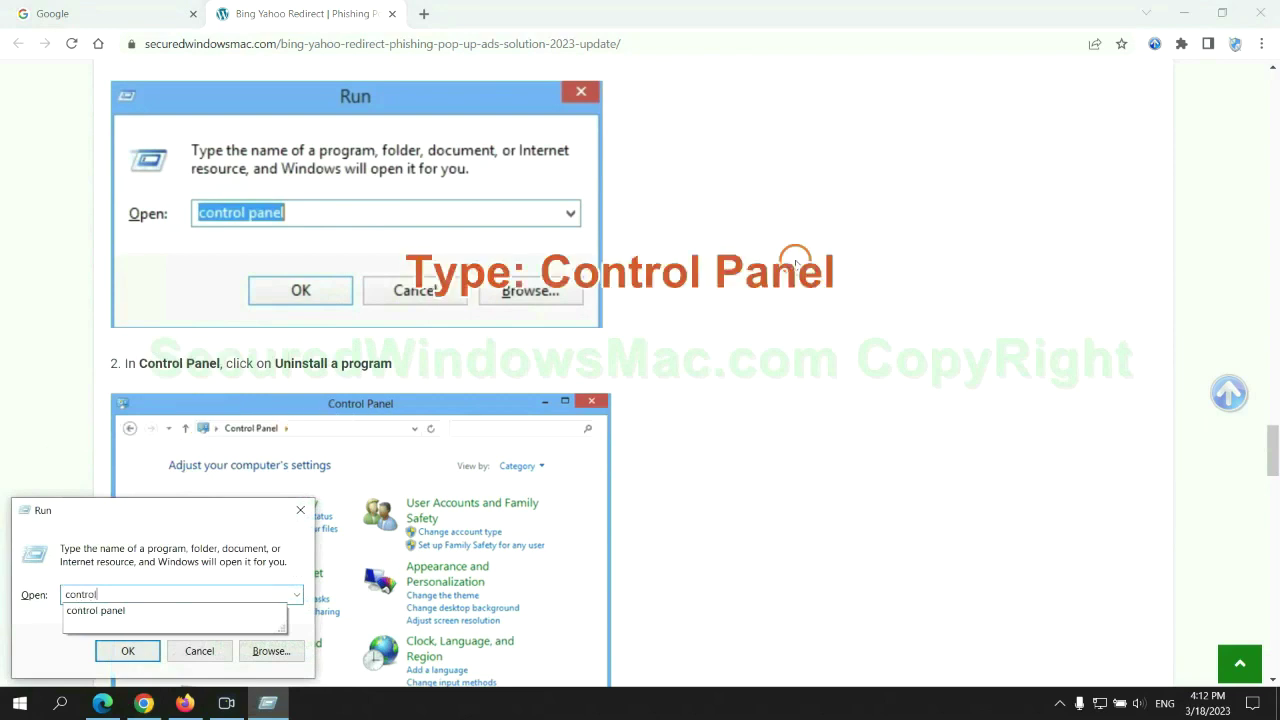
text( panel)
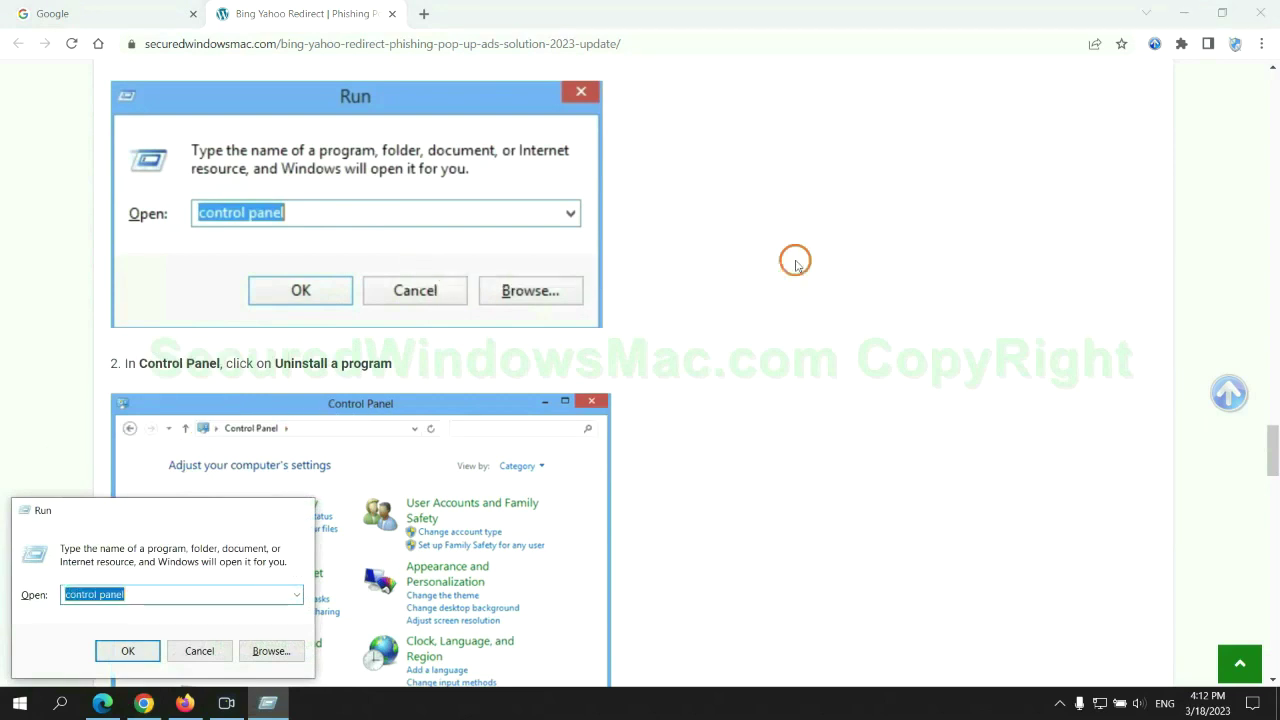
key(Return)
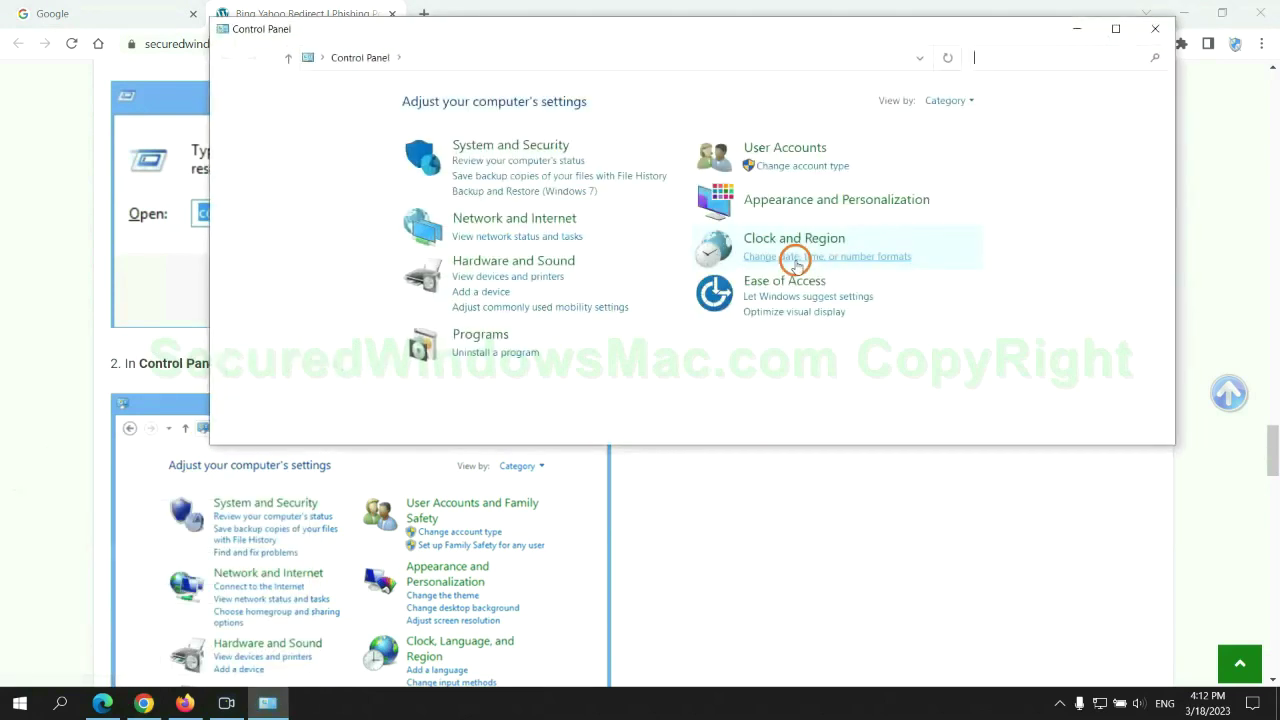
click(508, 352)
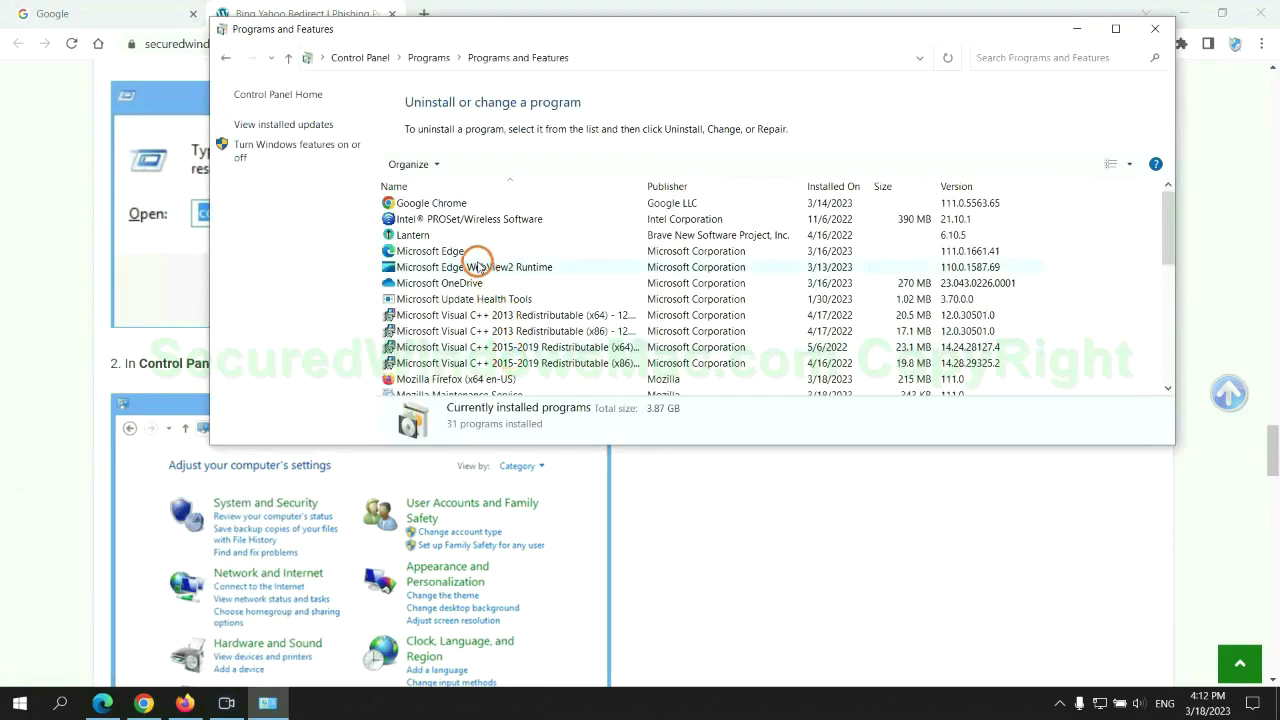
click(430, 235)
right_click(448, 241)
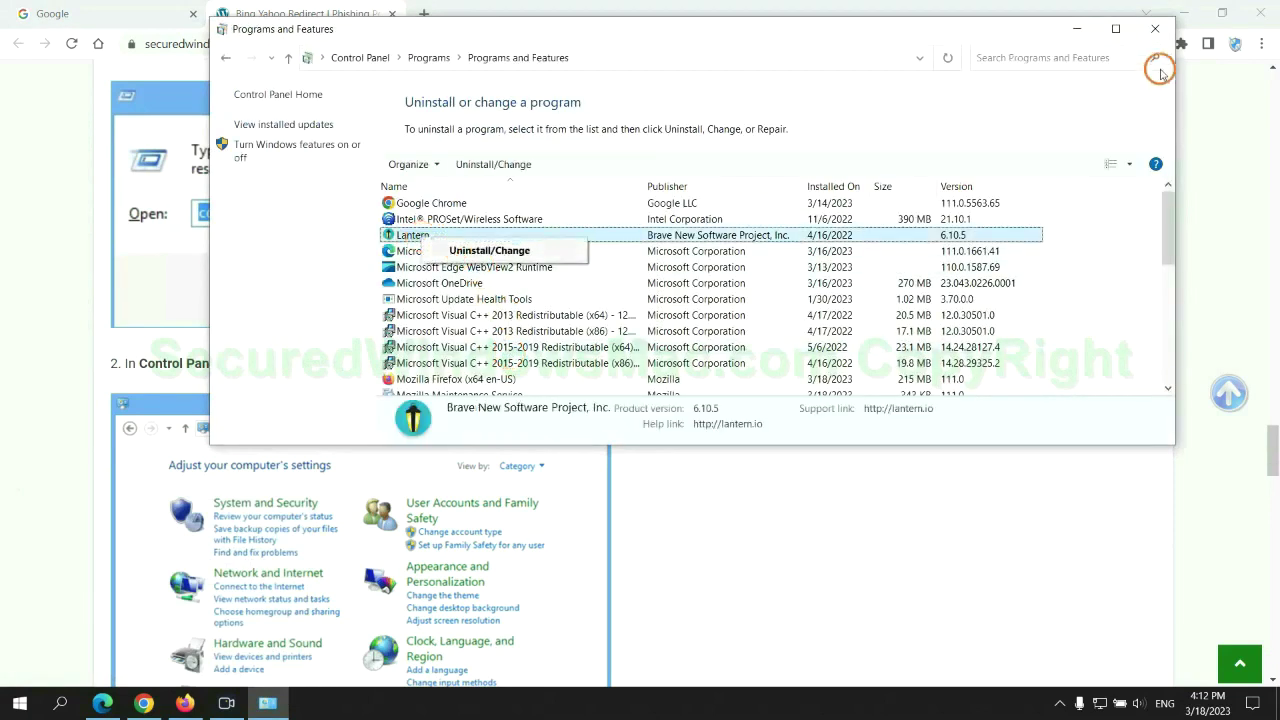
click(1155, 29)
Scroll to Step 2 on malicious extensions, highlight its heading, then bring Microsoft Edge forward.
scroll(376, 428, down, 5)
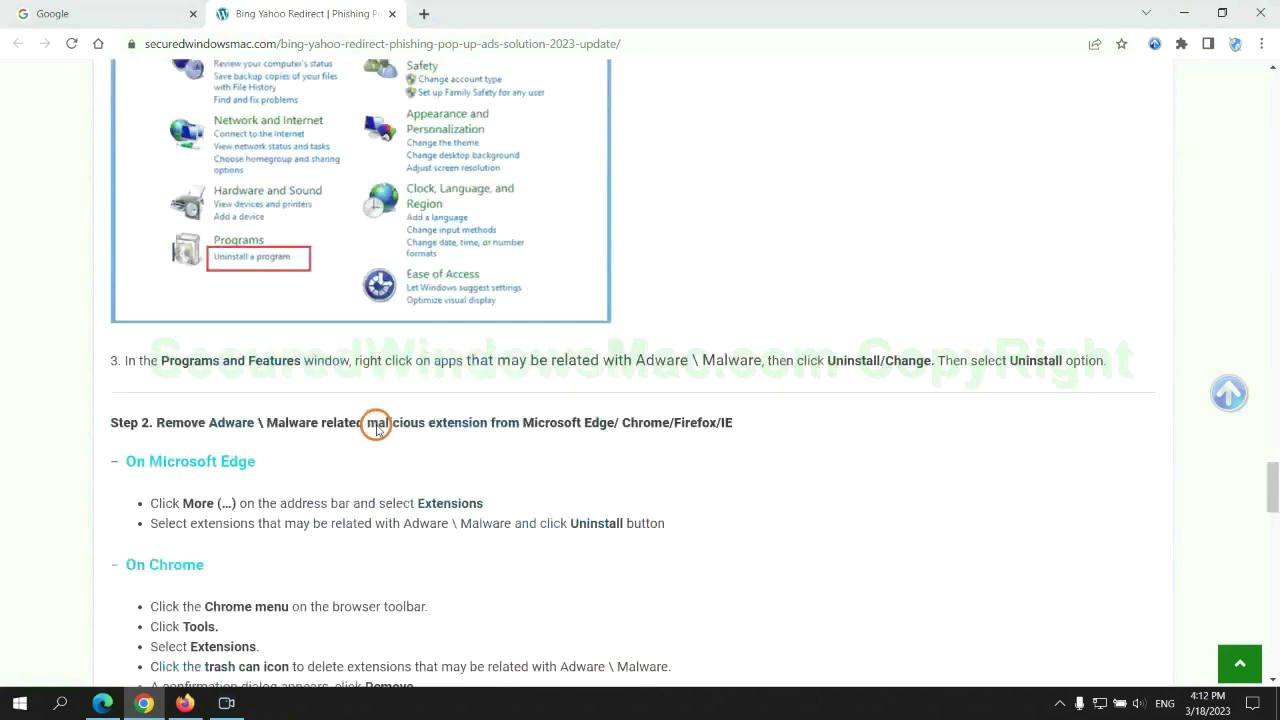
drag(362, 295, 494, 290)
click(377, 337)
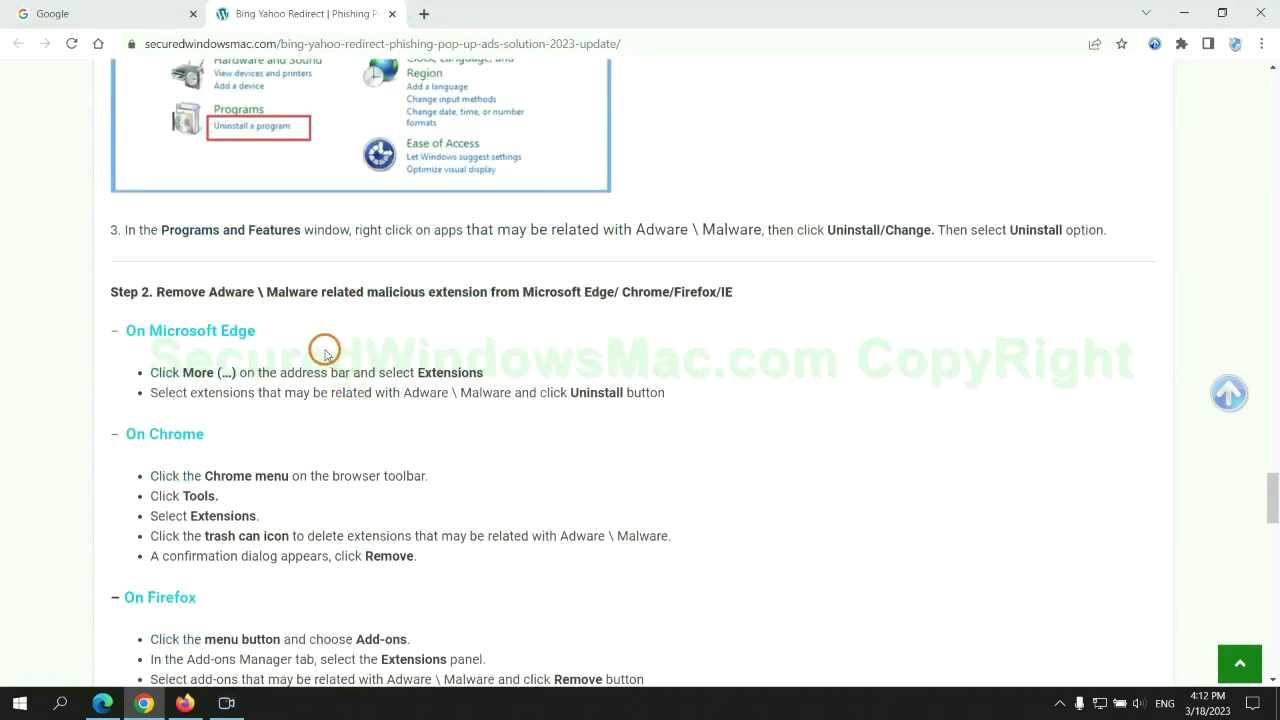
click(103, 703)
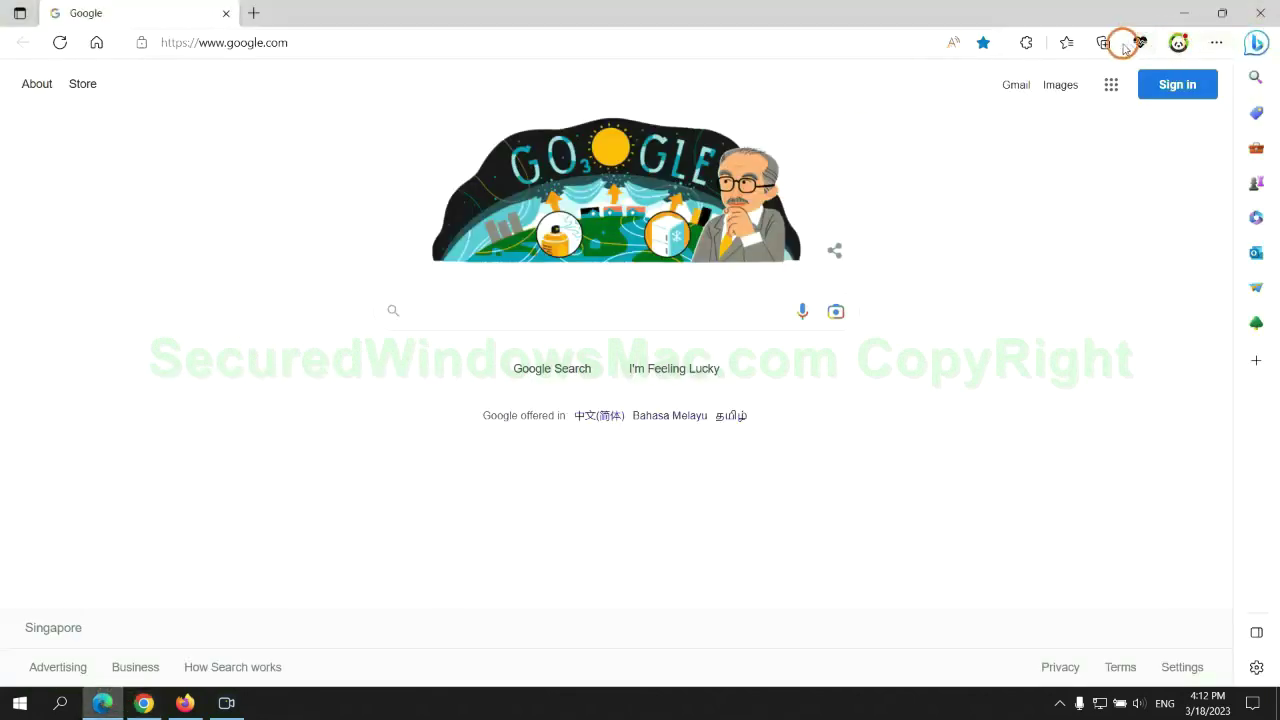
Remove McAfee WebAdvisor from Edge's extensions page, close that tab, and return to Chrome.
click(1061, 45)
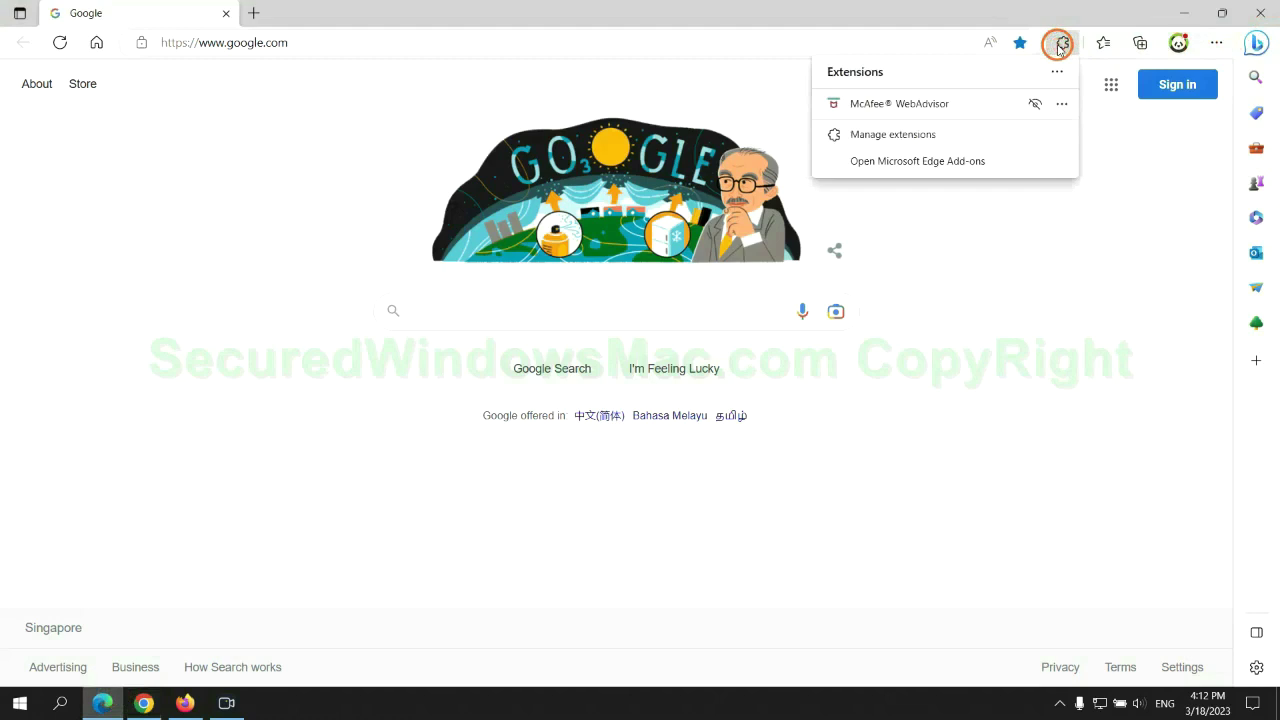
click(886, 132)
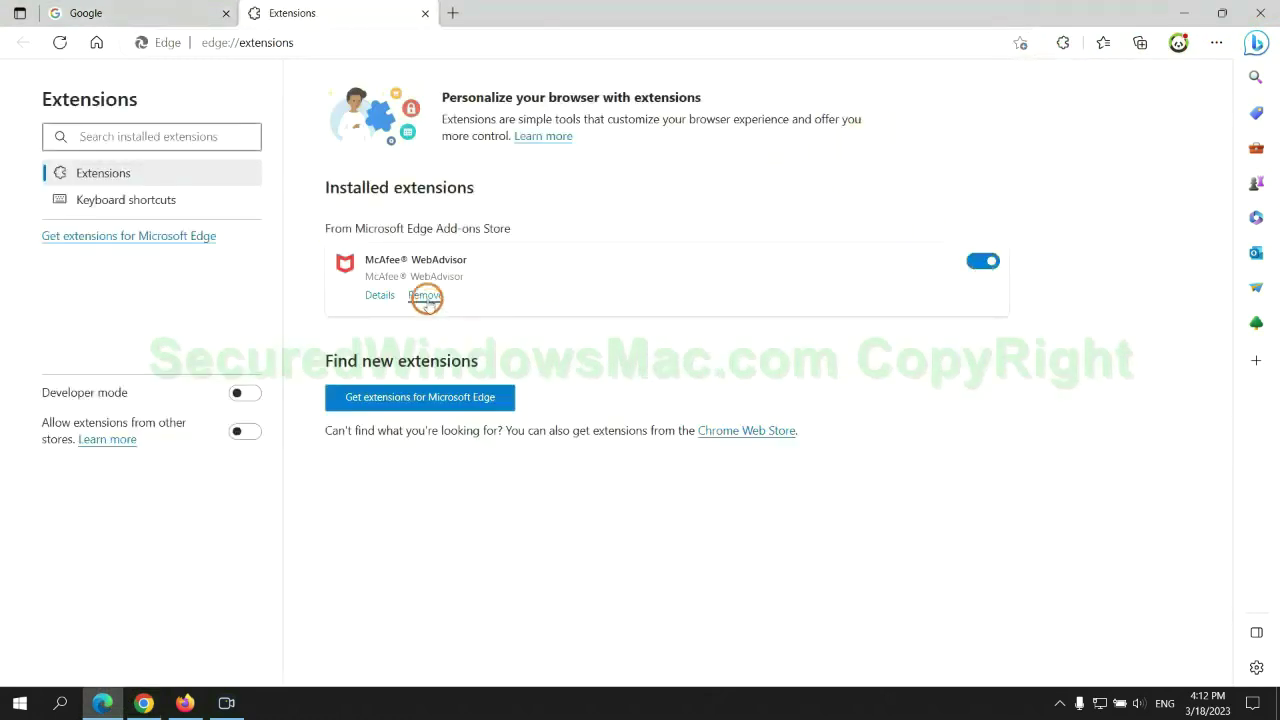
click(426, 297)
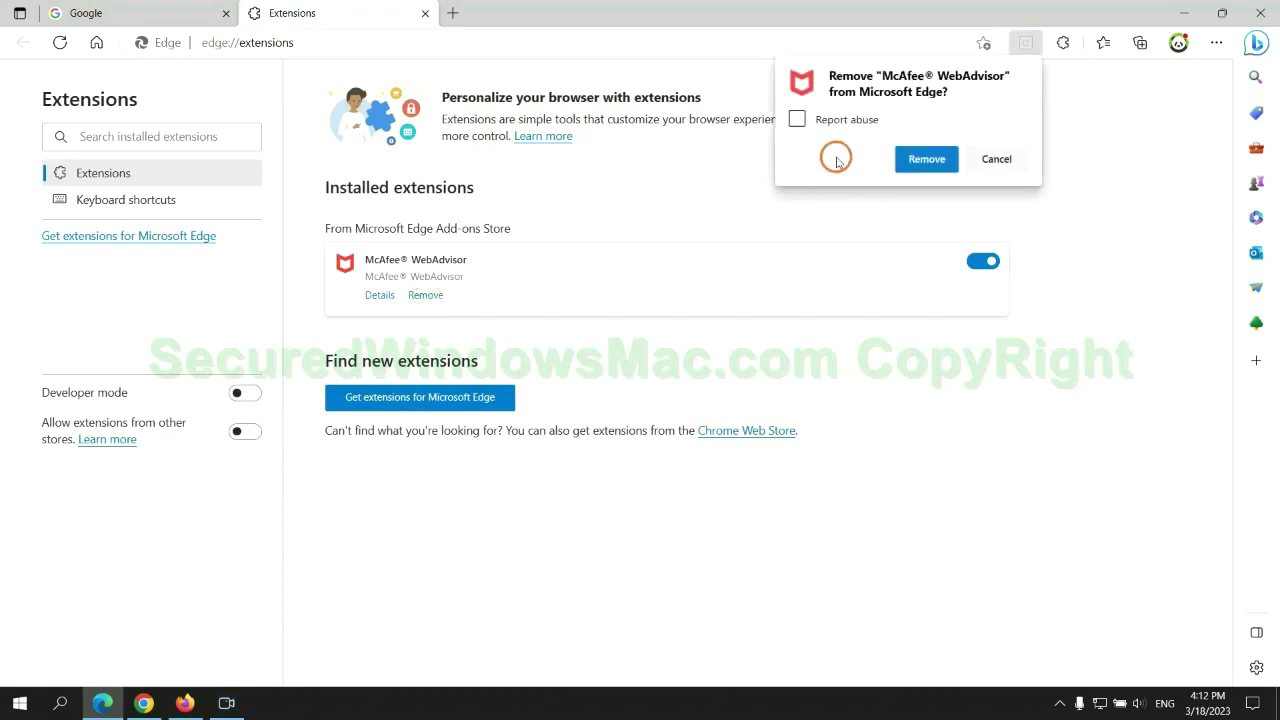
click(920, 159)
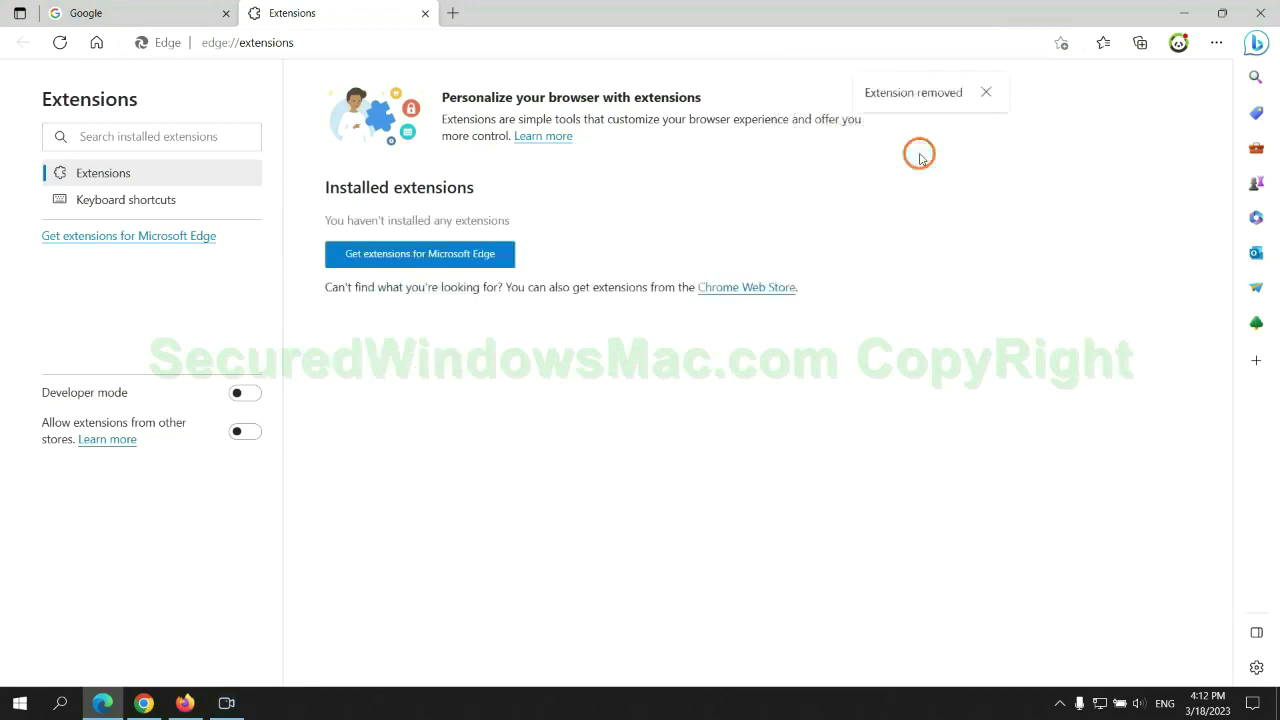
click(425, 14)
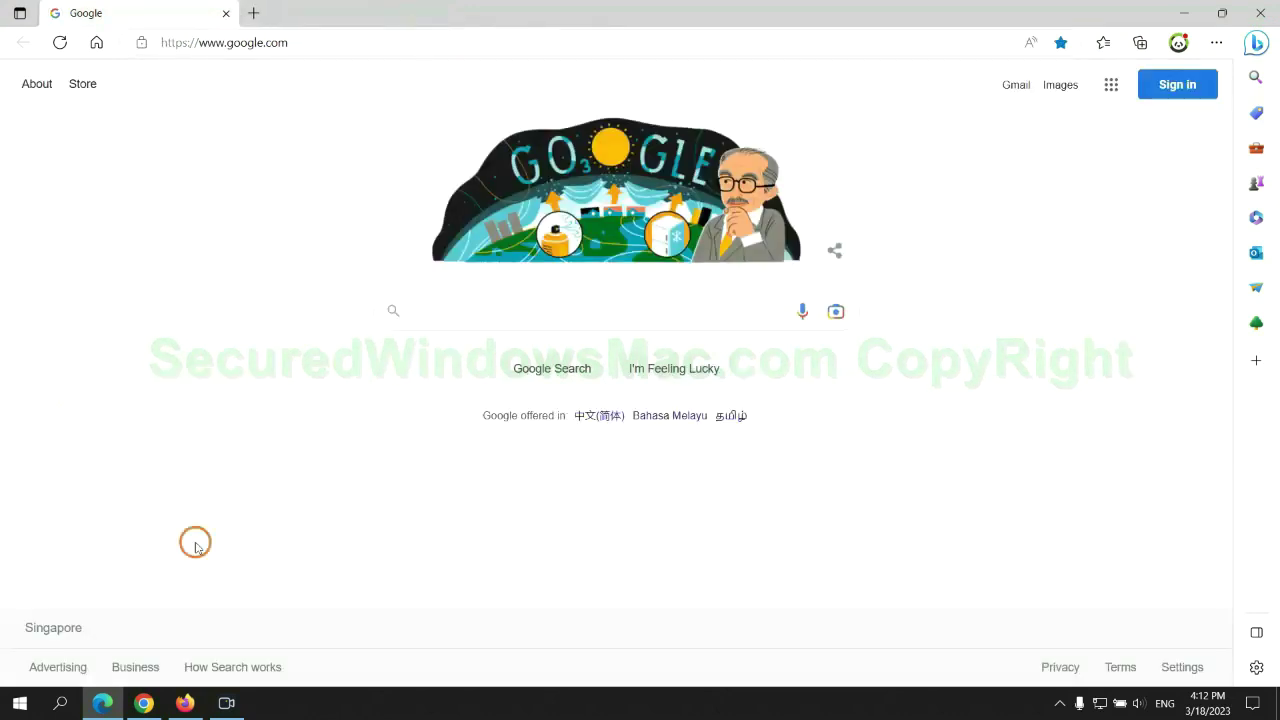
click(155, 706)
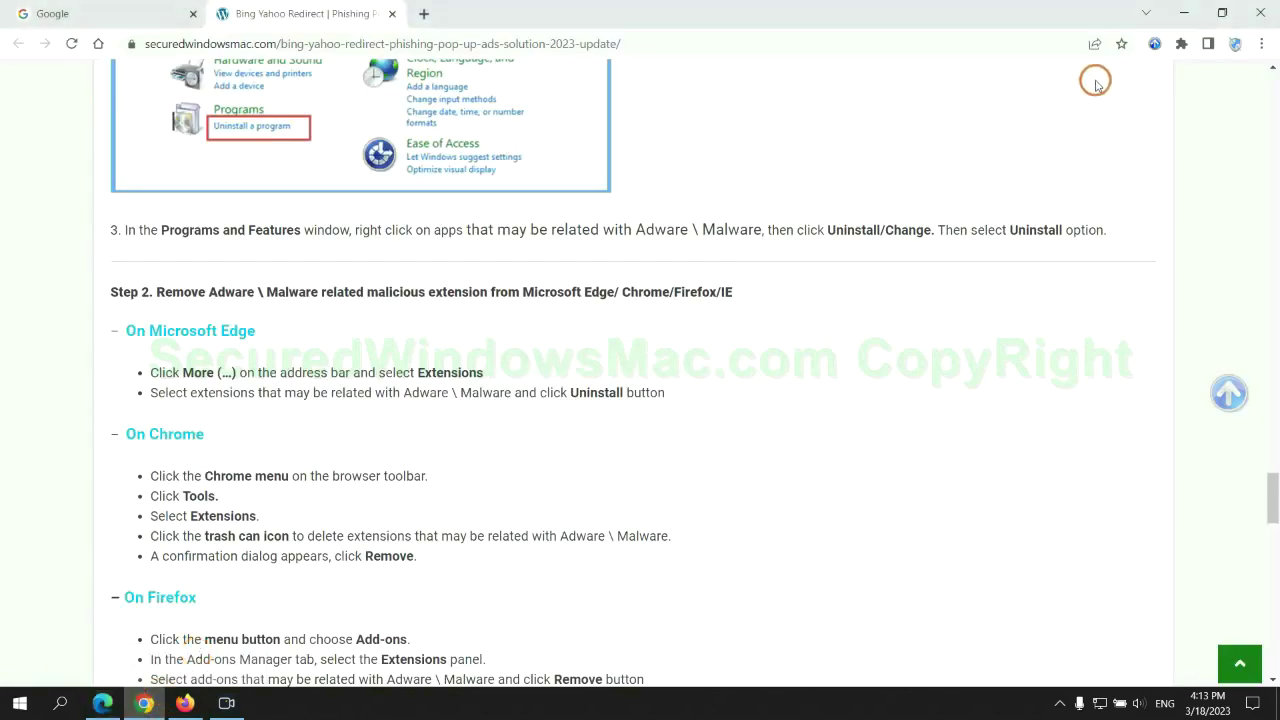
Remove the Ecosia extension from Chrome and close its uninstall feedback tab.
click(1181, 44)
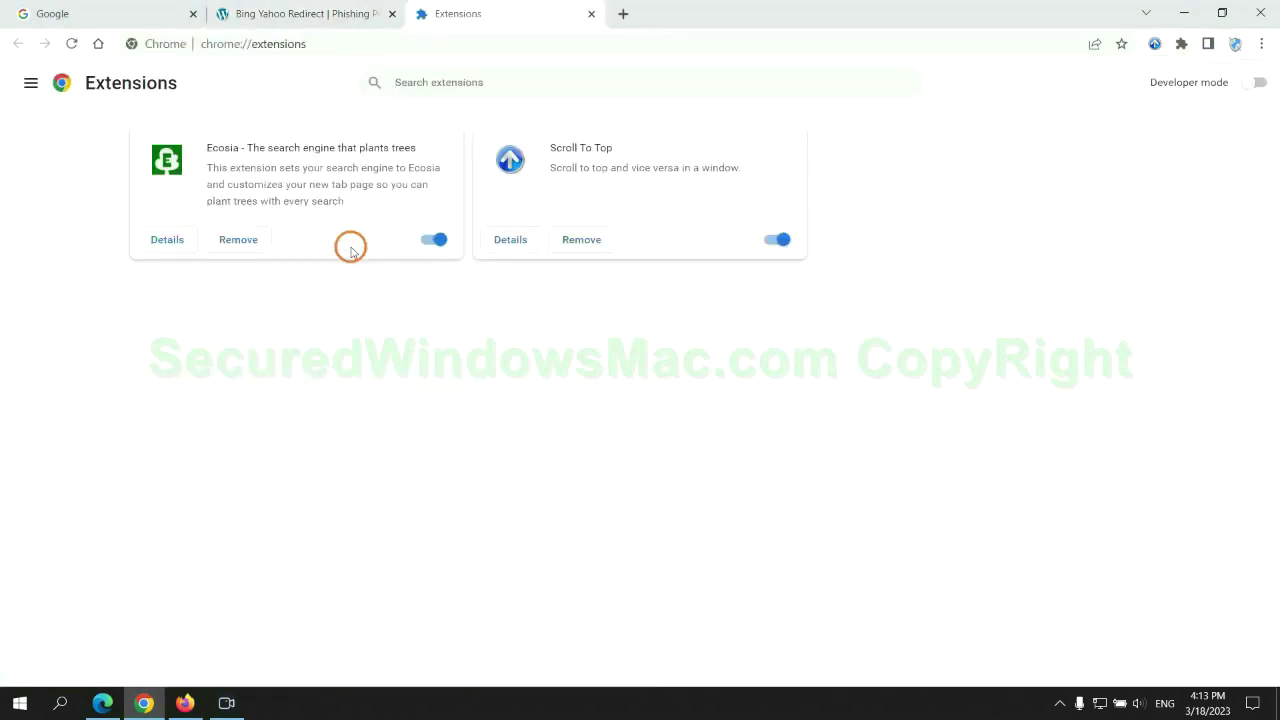
click(236, 239)
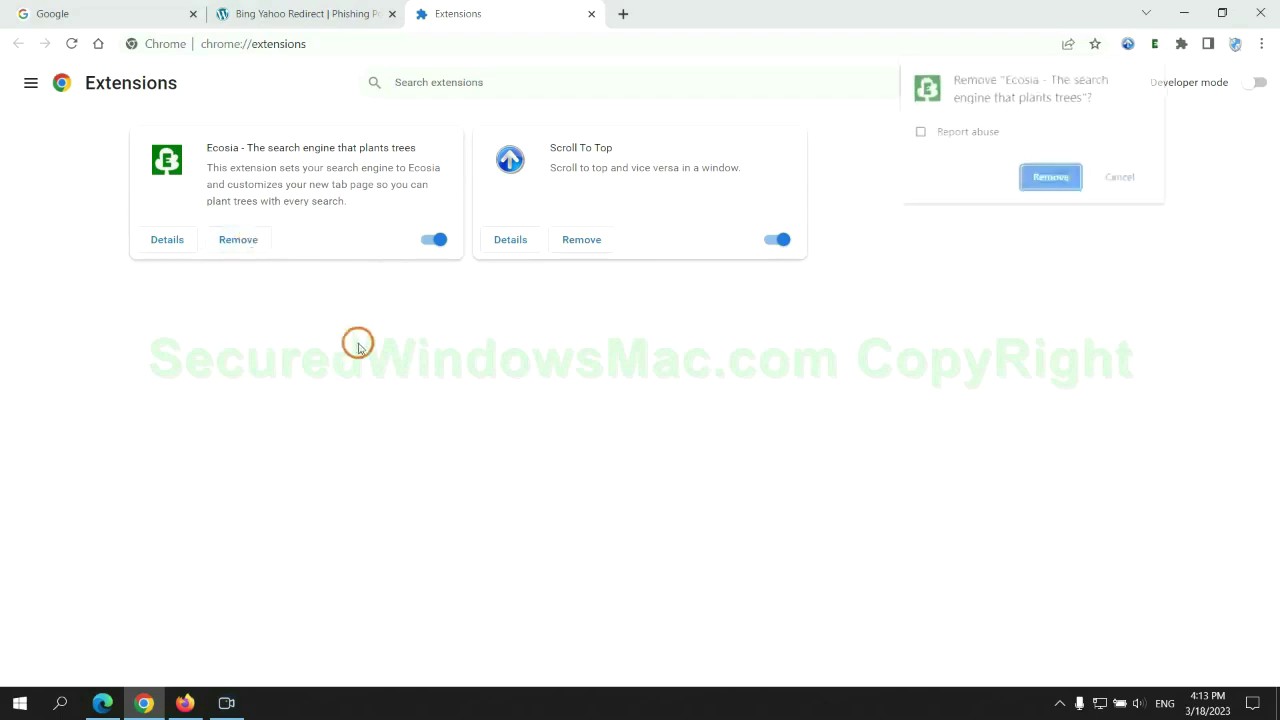
click(1048, 177)
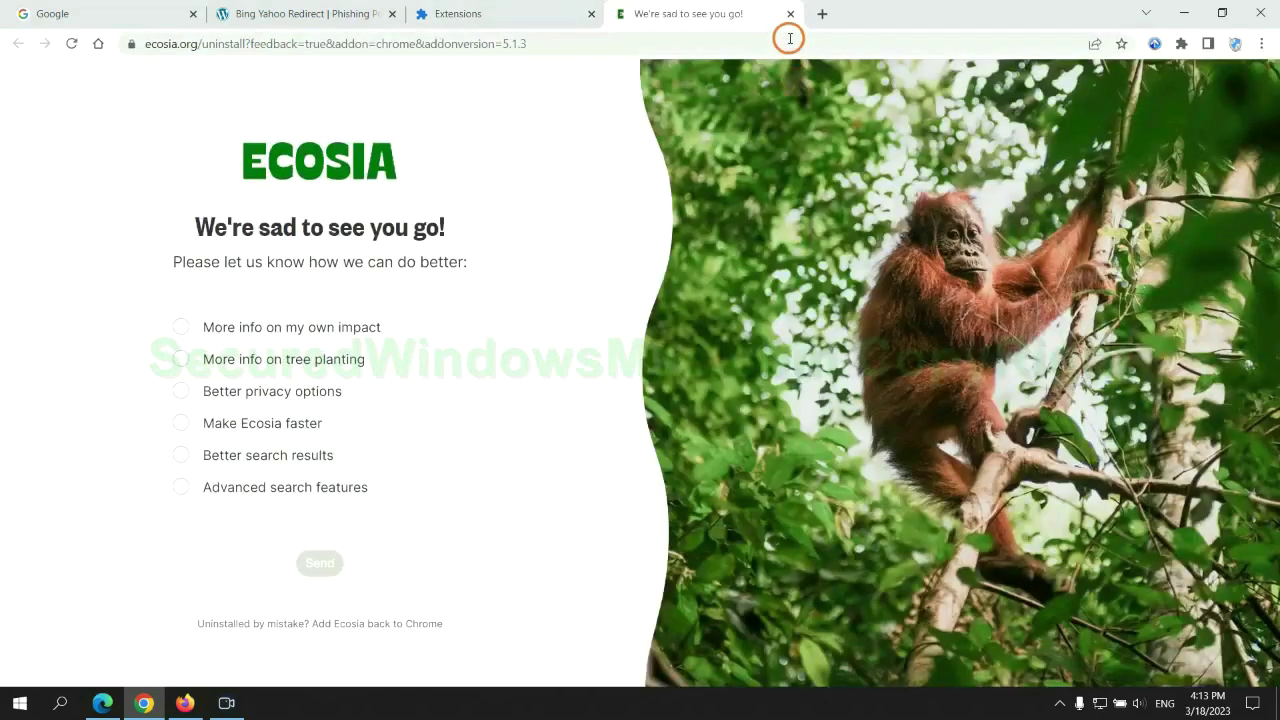
click(790, 14)
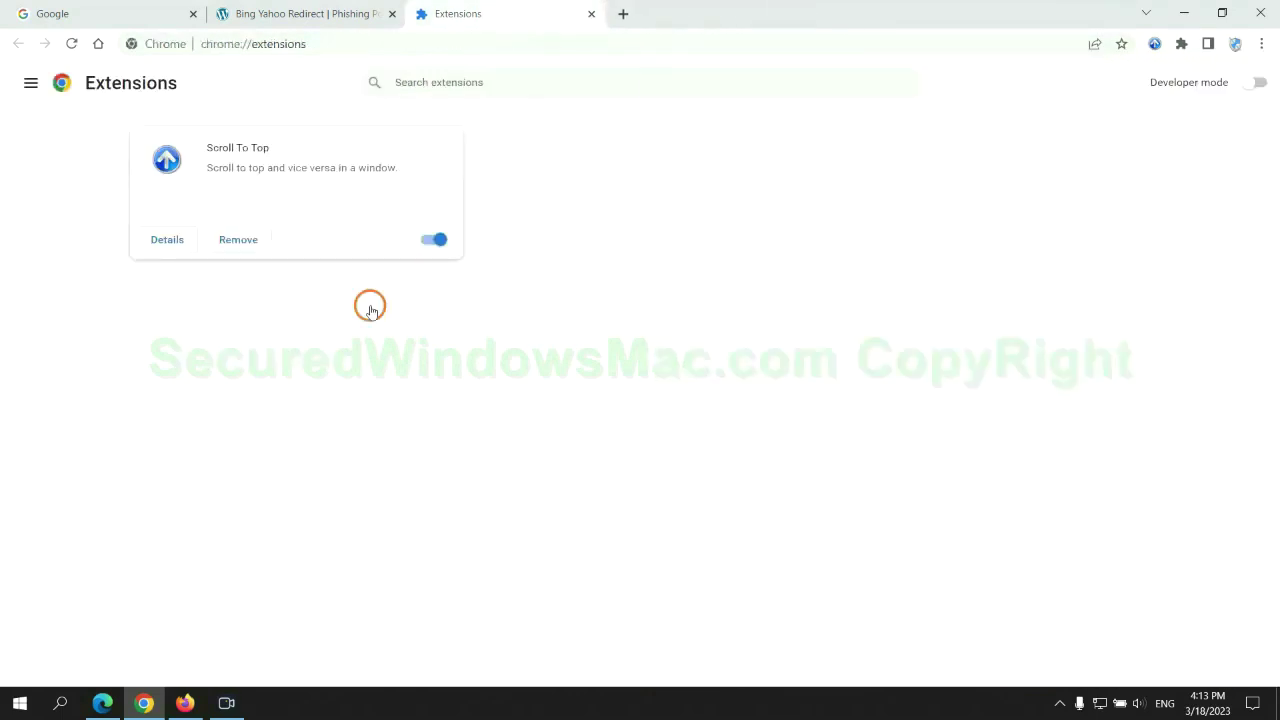
Switch to Firefox and remove Enhancer for YouTube™ via the Add-ons Manager.
click(185, 703)
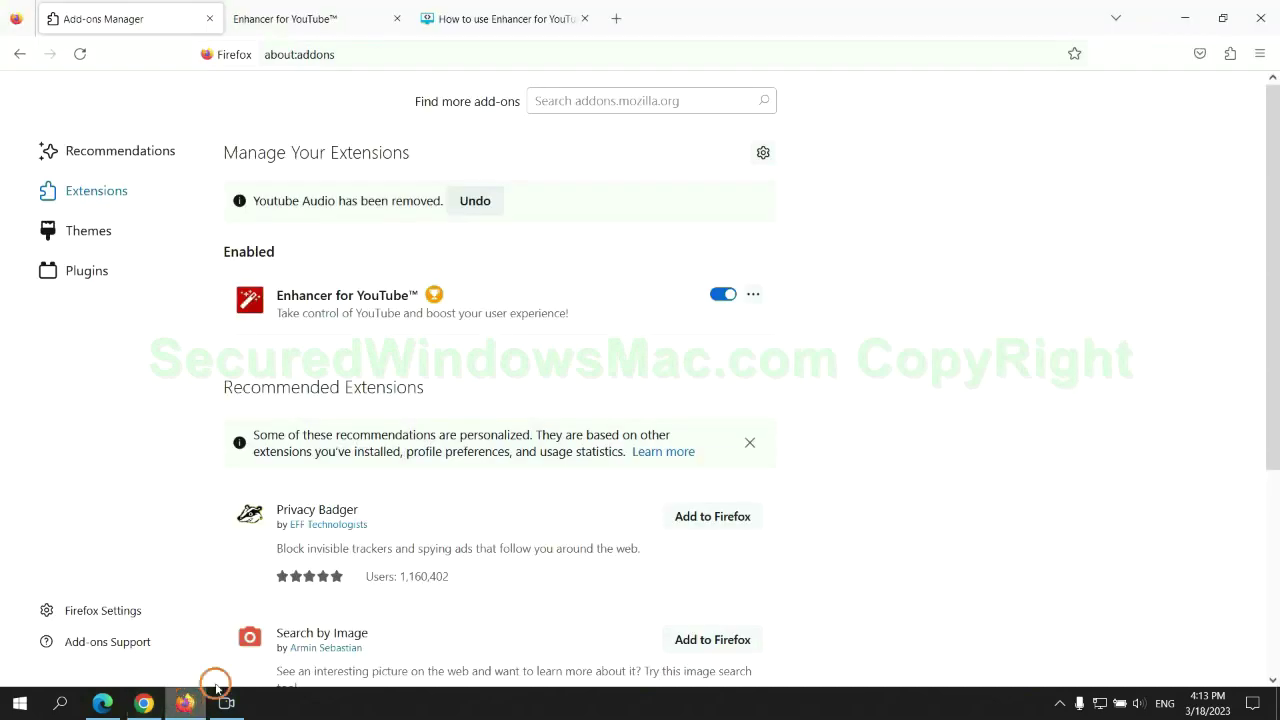
click(1230, 55)
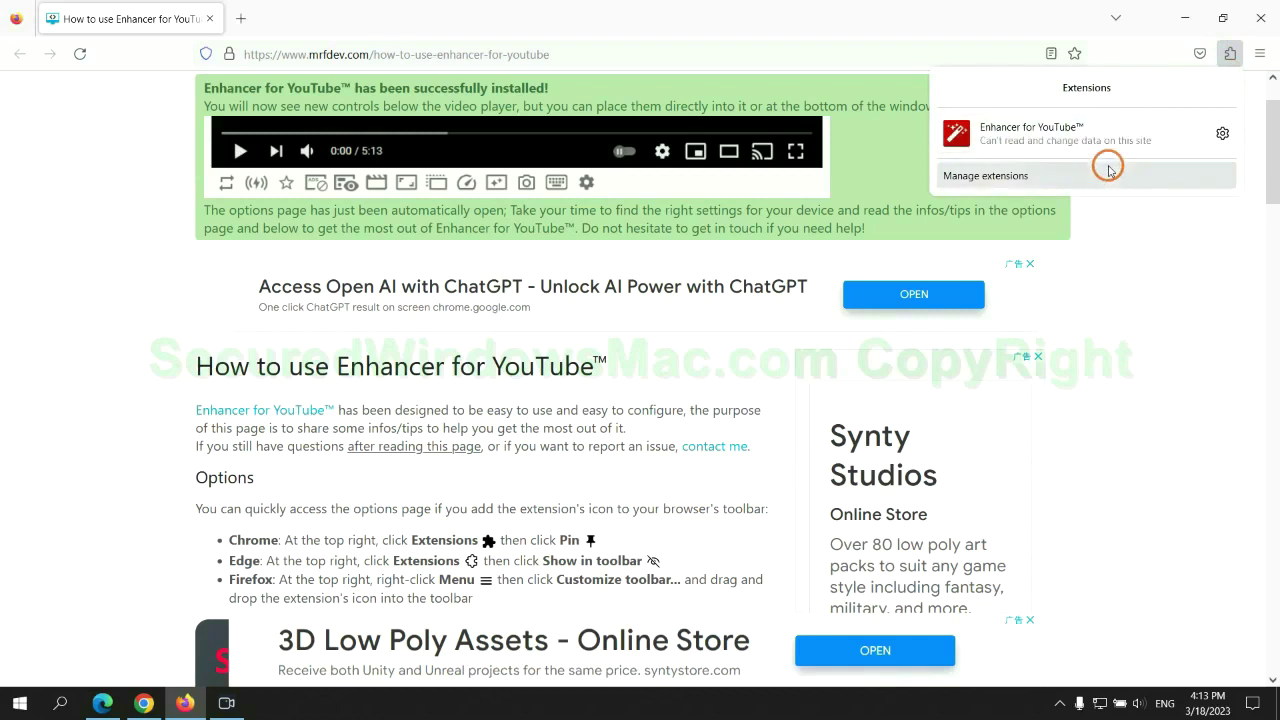
click(1106, 168)
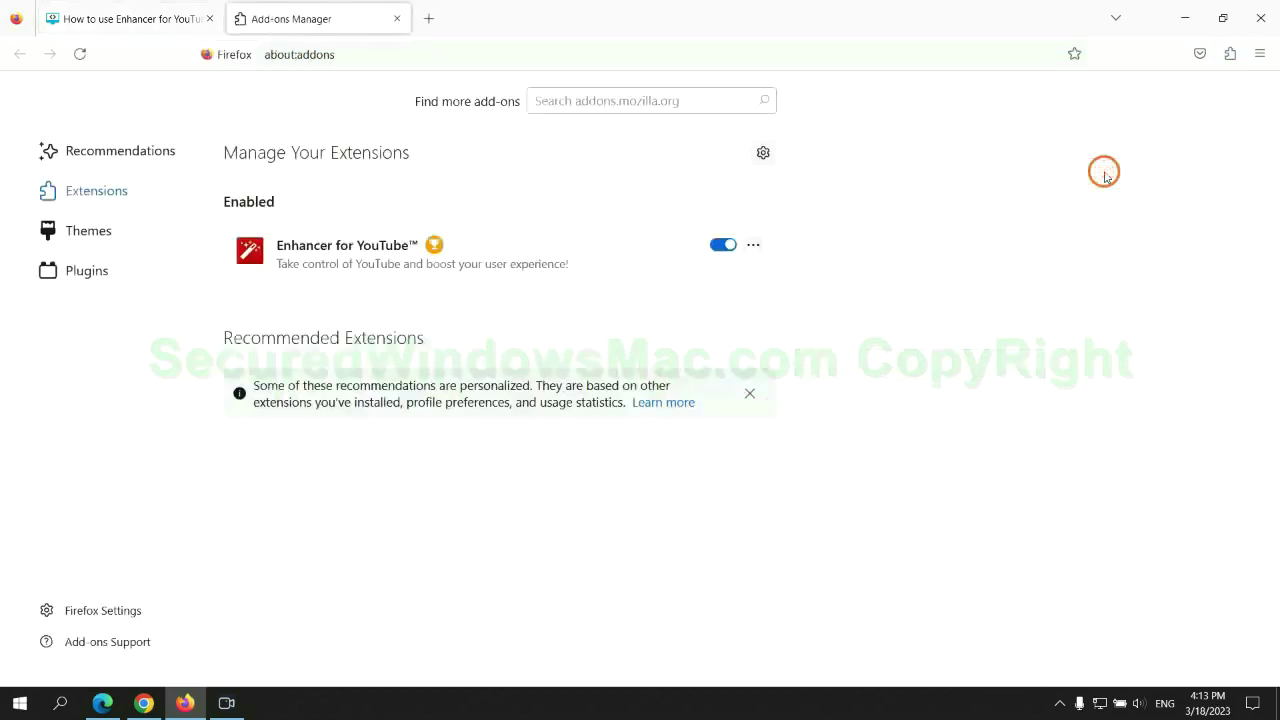
click(772, 241)
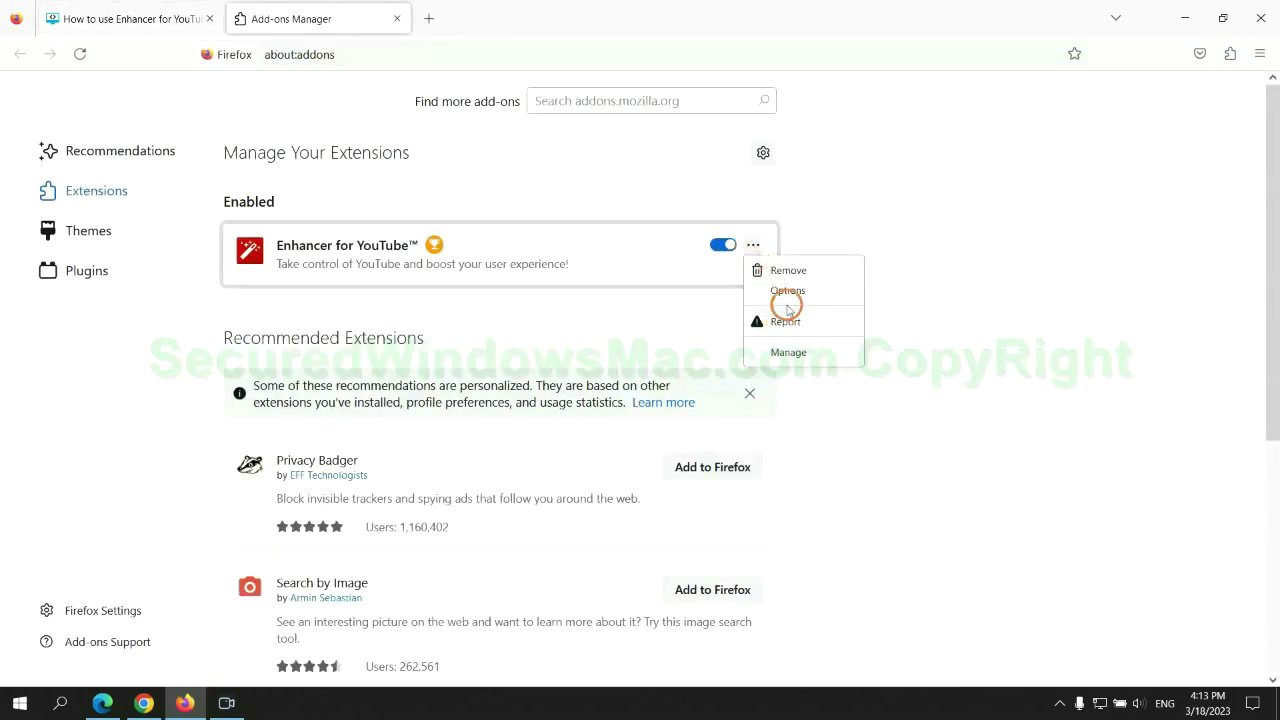
click(780, 270)
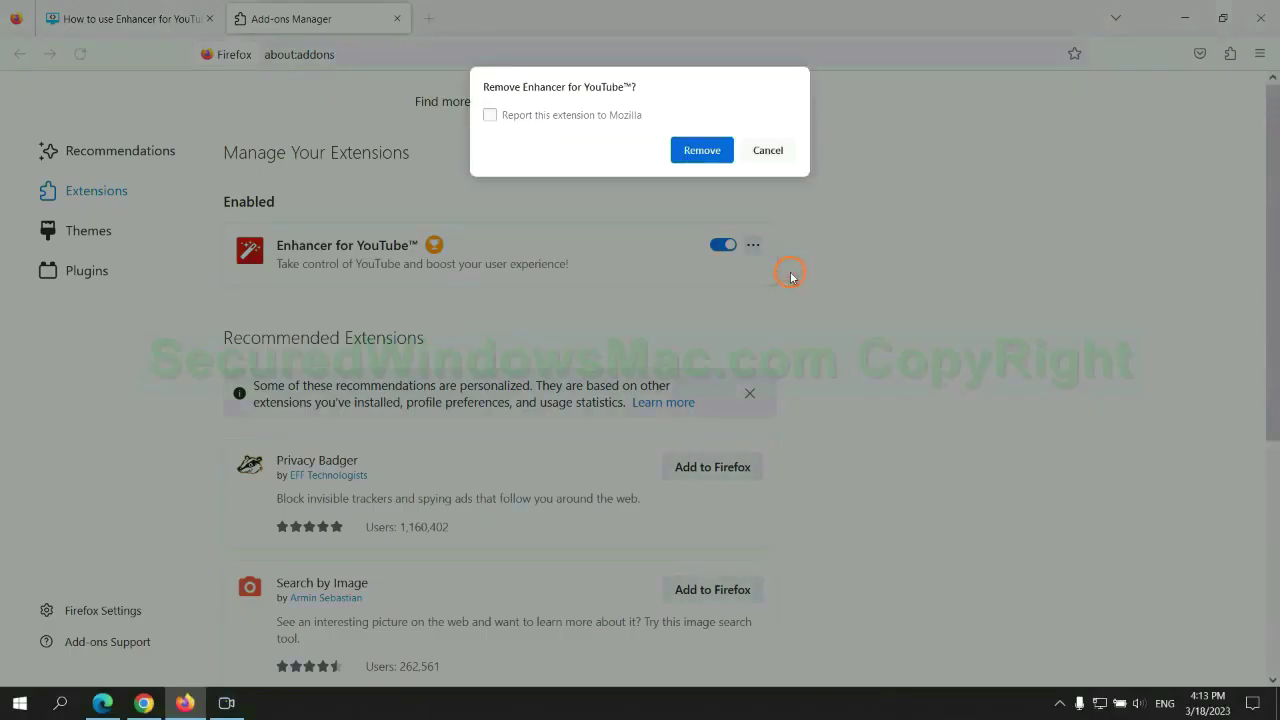
click(706, 150)
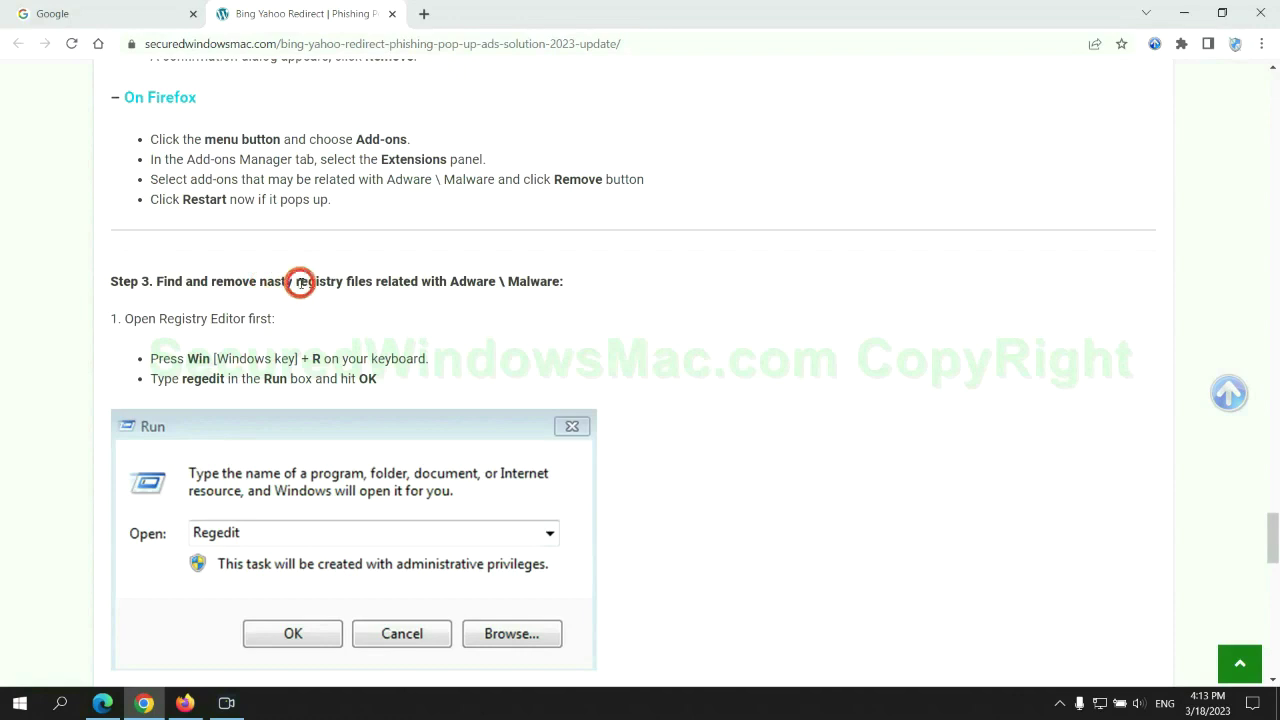
Read the guide's Step 3 registry instructions, then start a Run command for regedit.
drag(298, 284, 370, 297)
click(340, 310)
scroll(325, 290, down, 2)
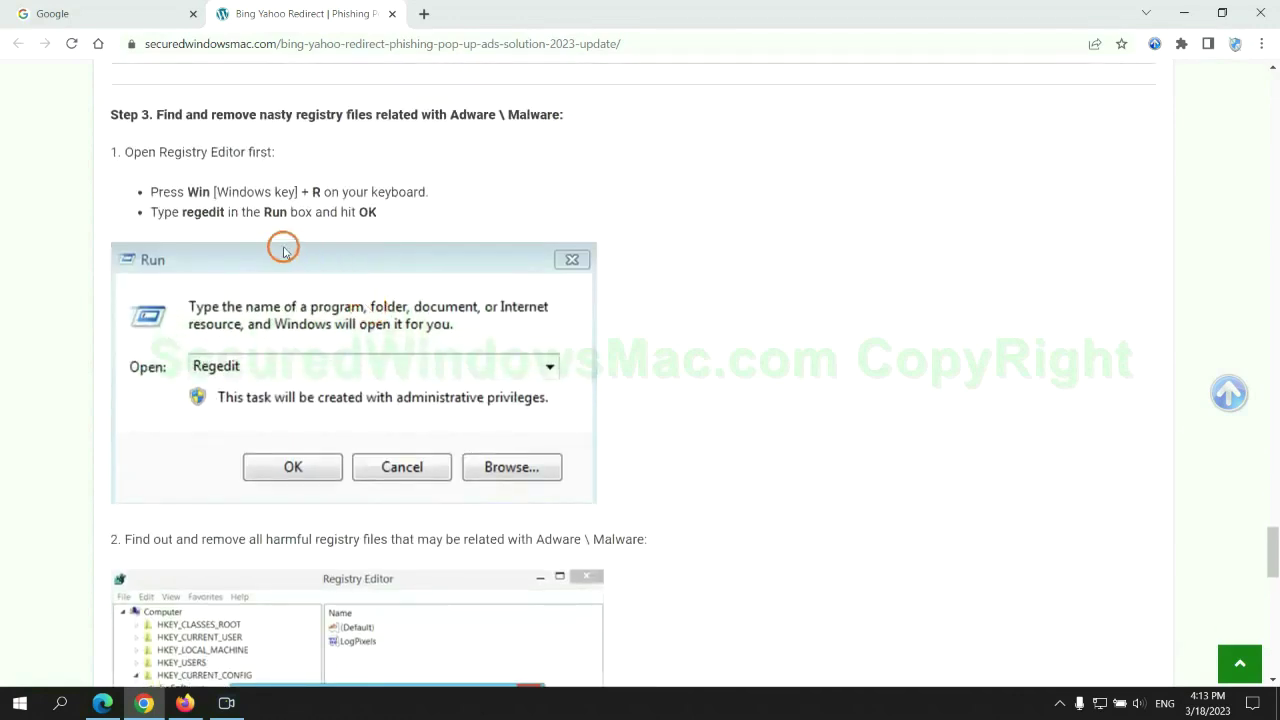
key(super+r)
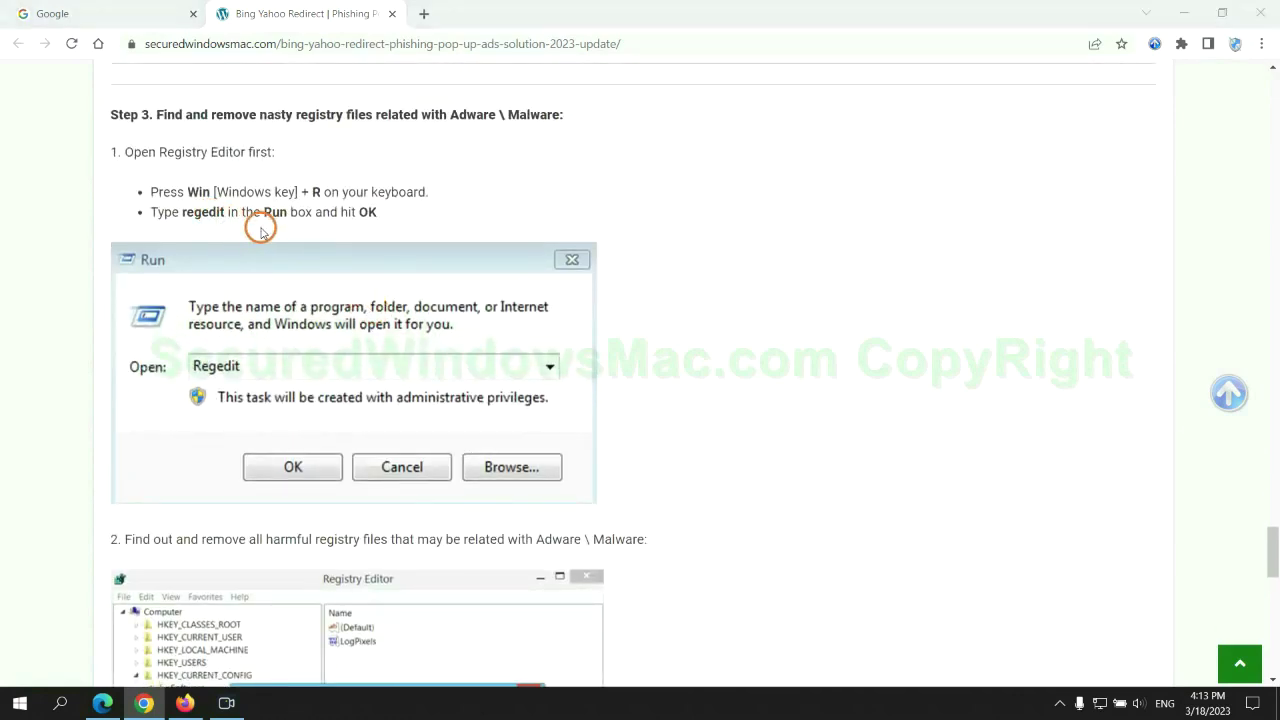
text(rege)
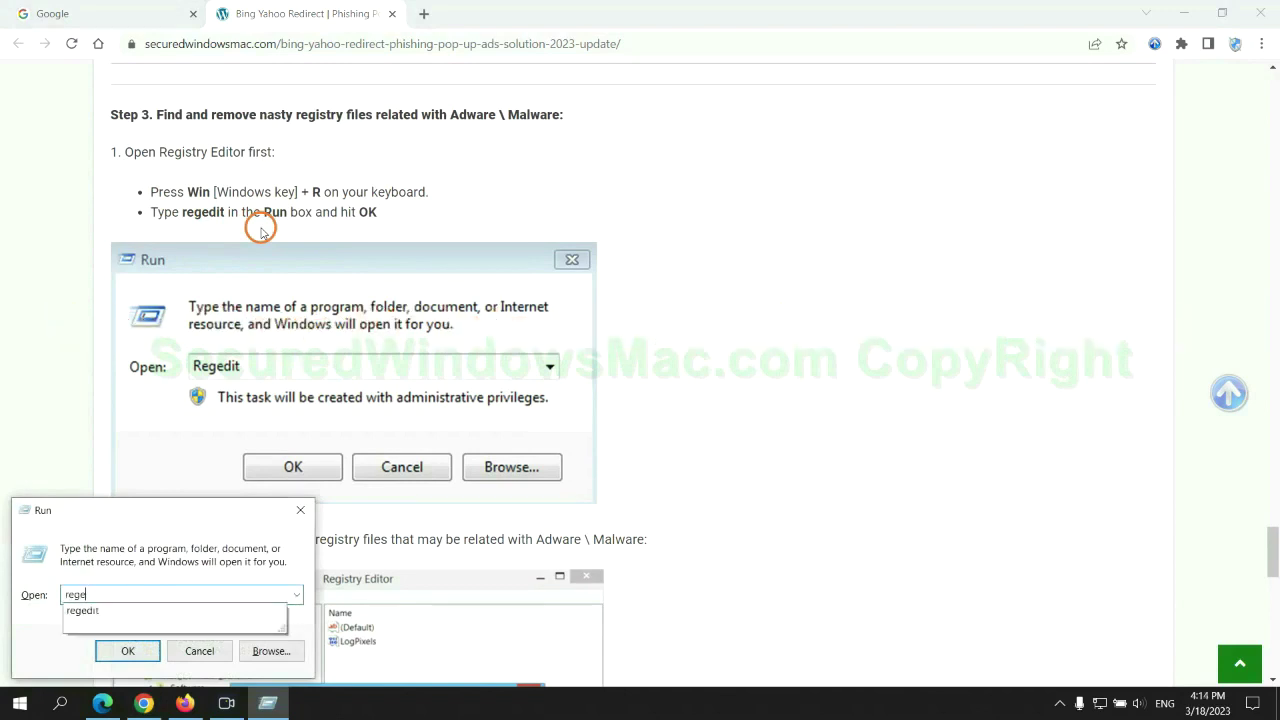
text(dit)
Search the registry for 'App' and bring up Delete on the found StoreAppsOnTaskbar value.
key(Return)
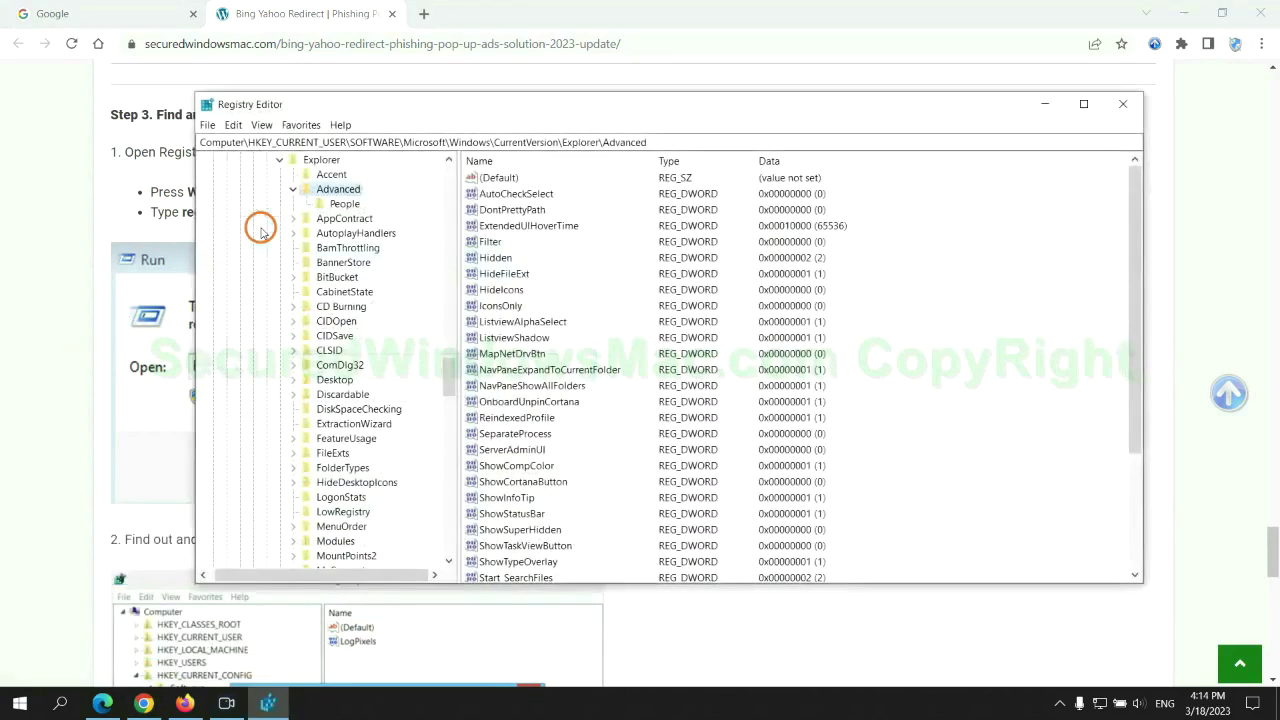
click(233, 125)
click(256, 241)
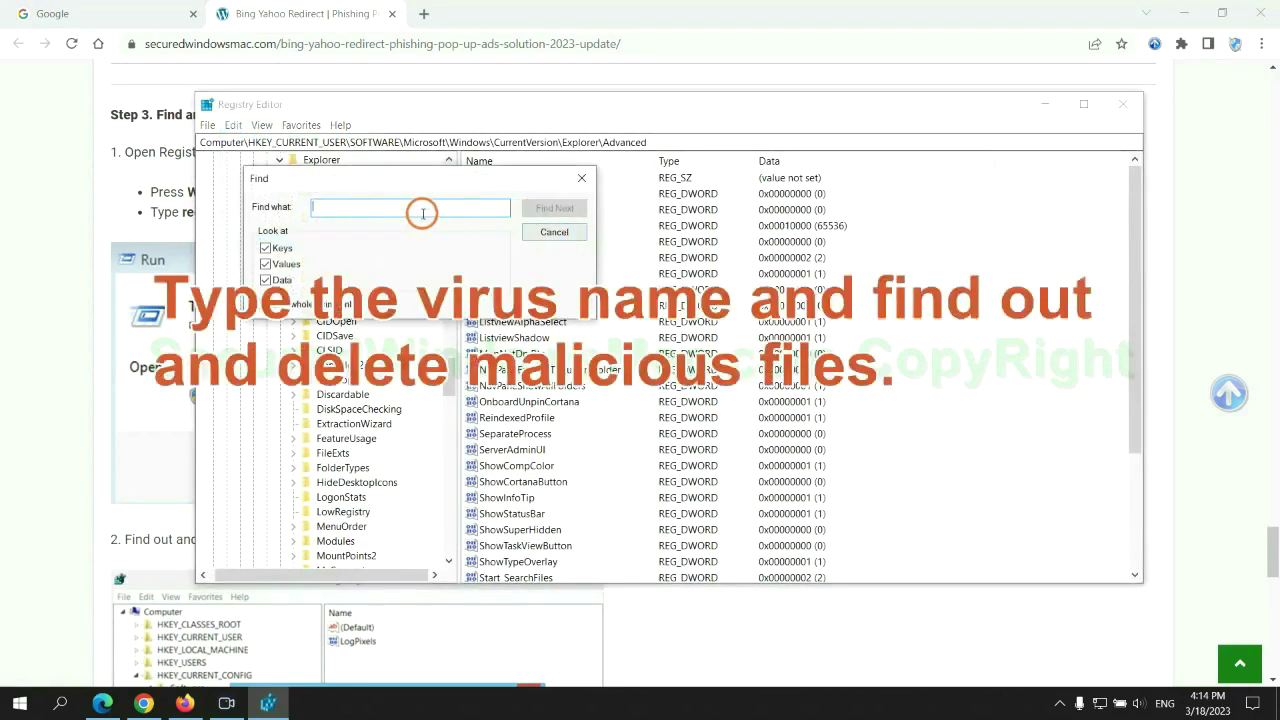
text(Apps)
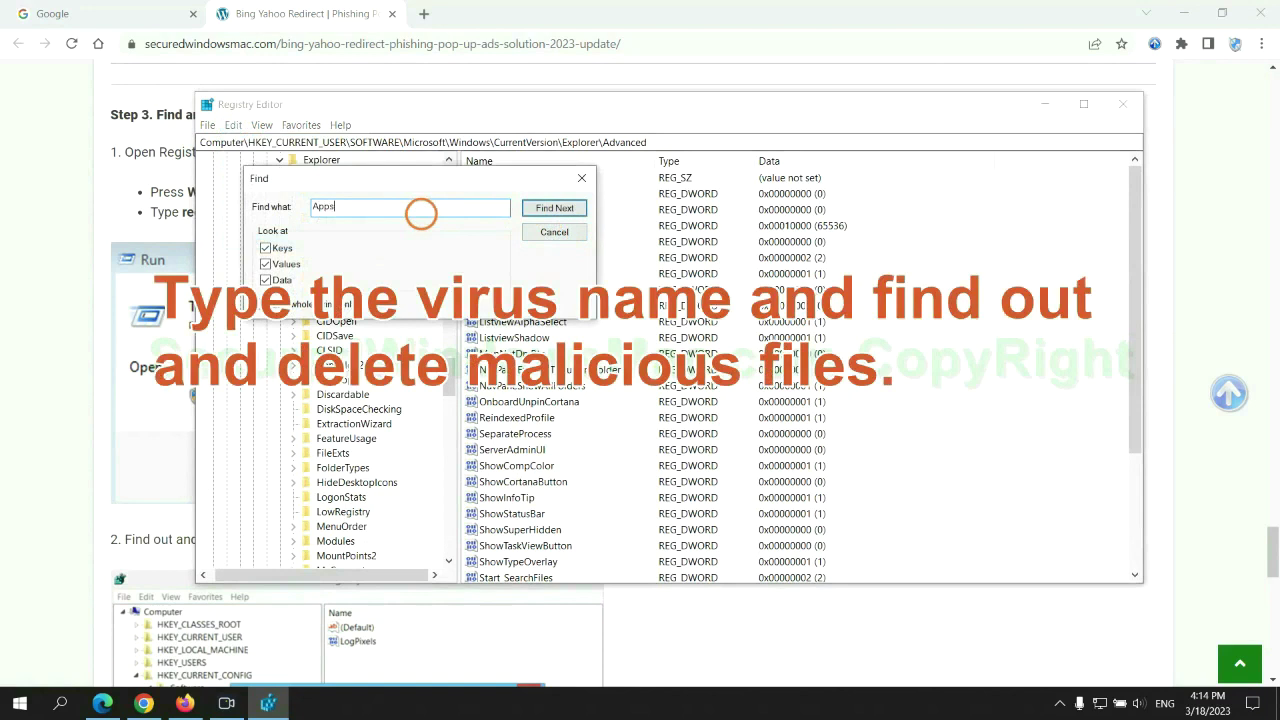
key(Return)
scroll(715, 410, down, 2)
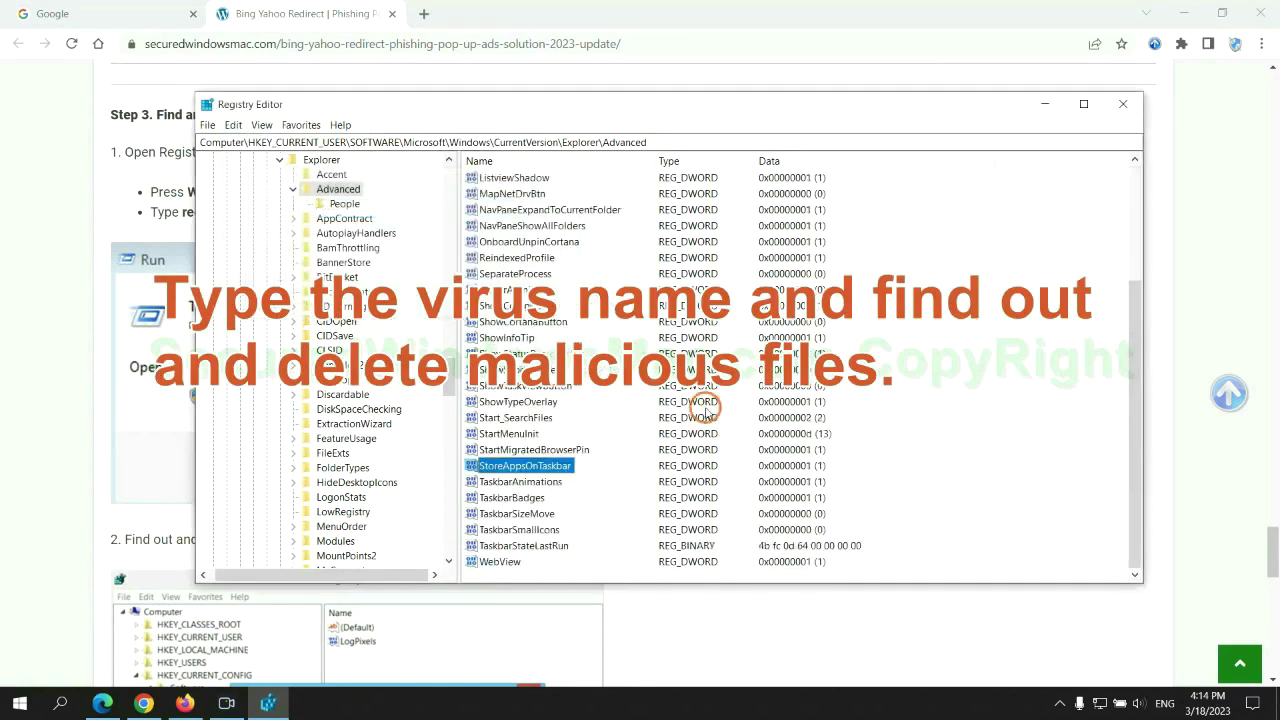
right_click(576, 468)
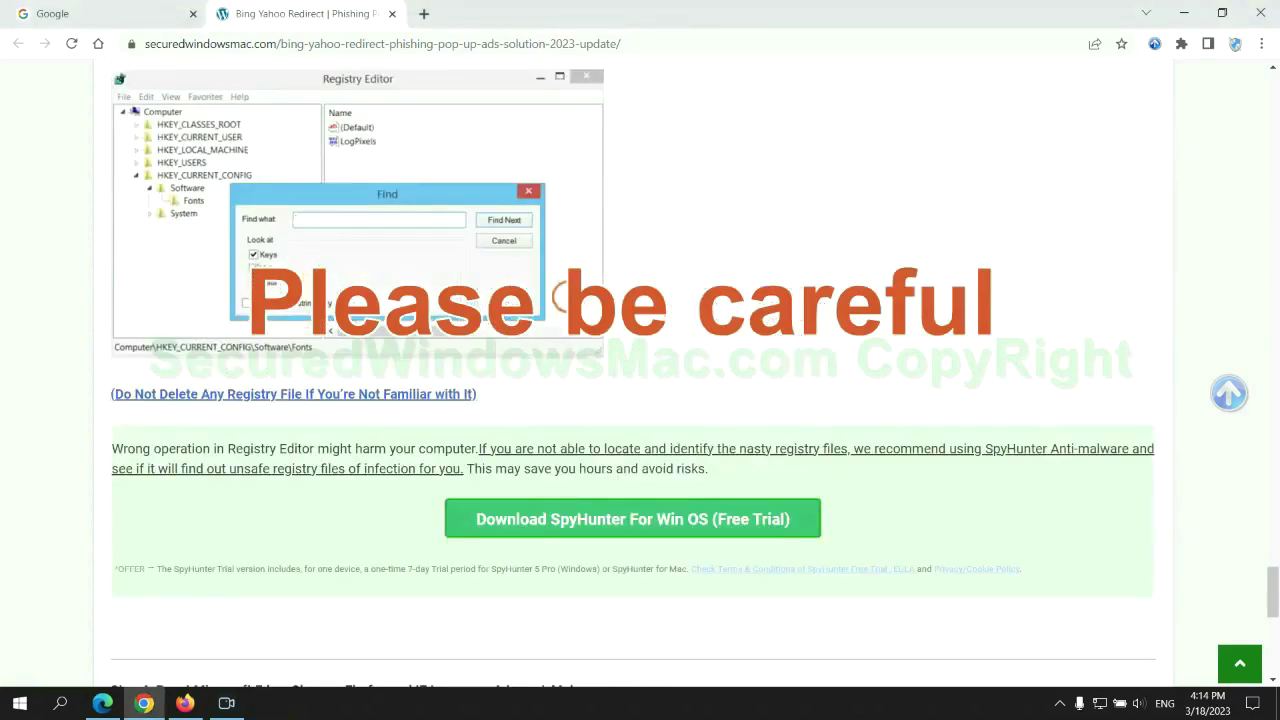
Scroll down to Step 4's Reset section covering Edge, Chrome and Firefox.
scroll(559, 296, down, 1)
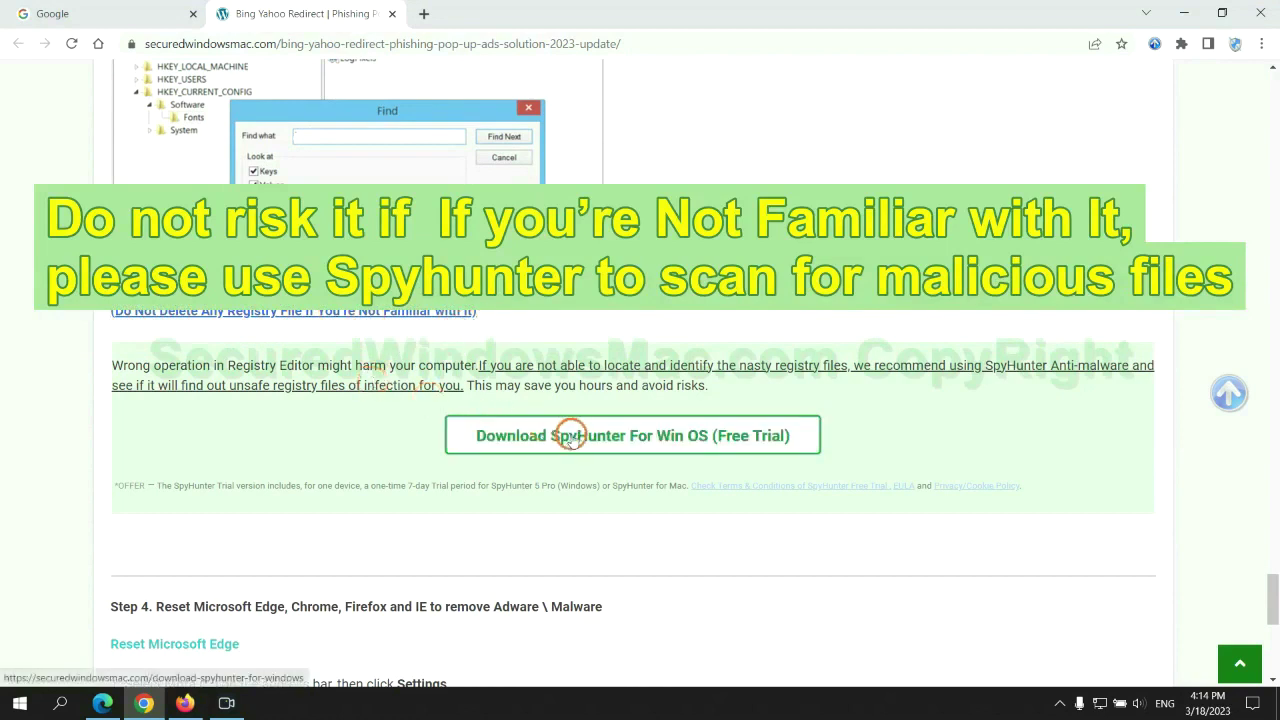
scroll(570, 435, down, 5)
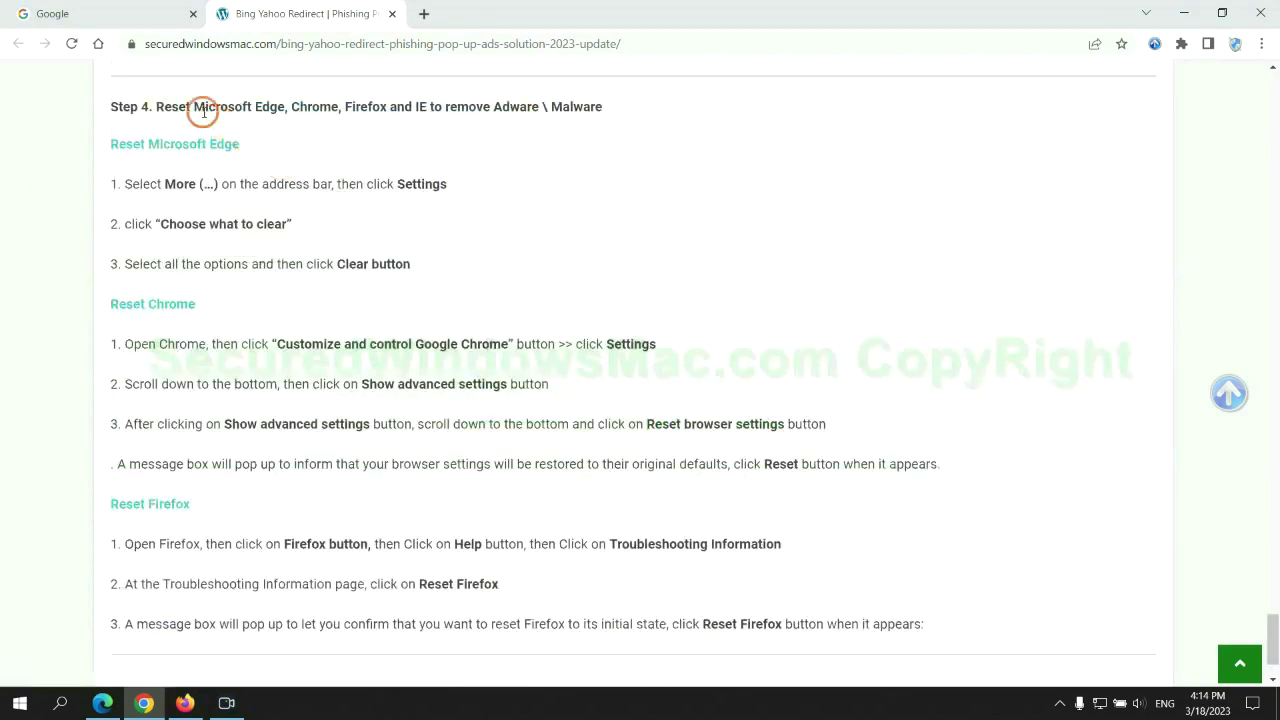
double_click(170, 105)
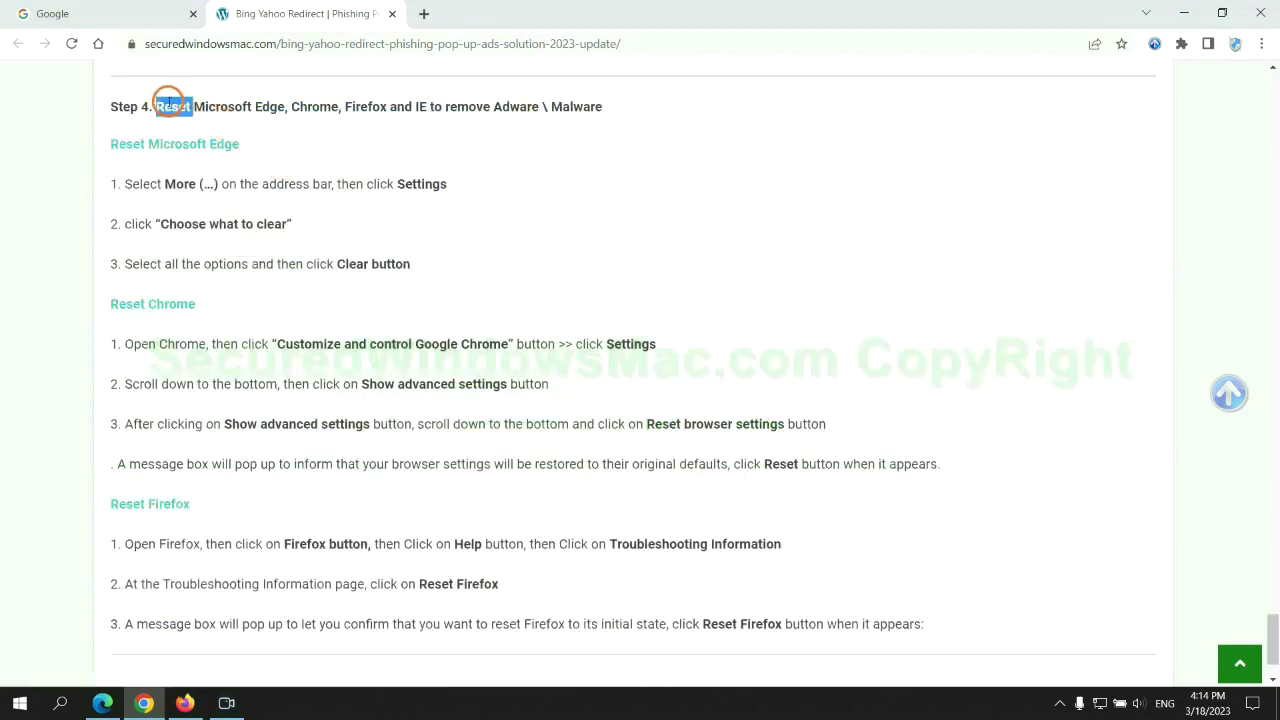
click(495, 147)
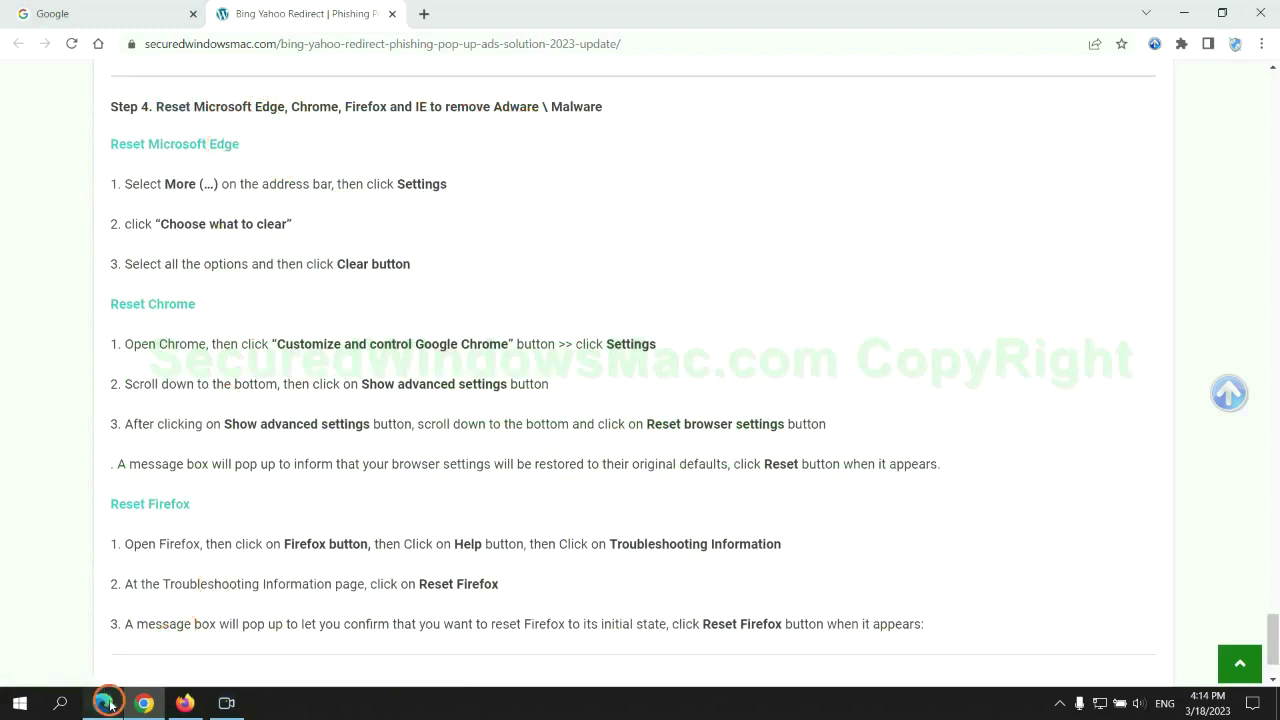
In Edge's Privacy, search, and services settings, open Clear browsing data for All time.
click(105, 703)
click(1212, 45)
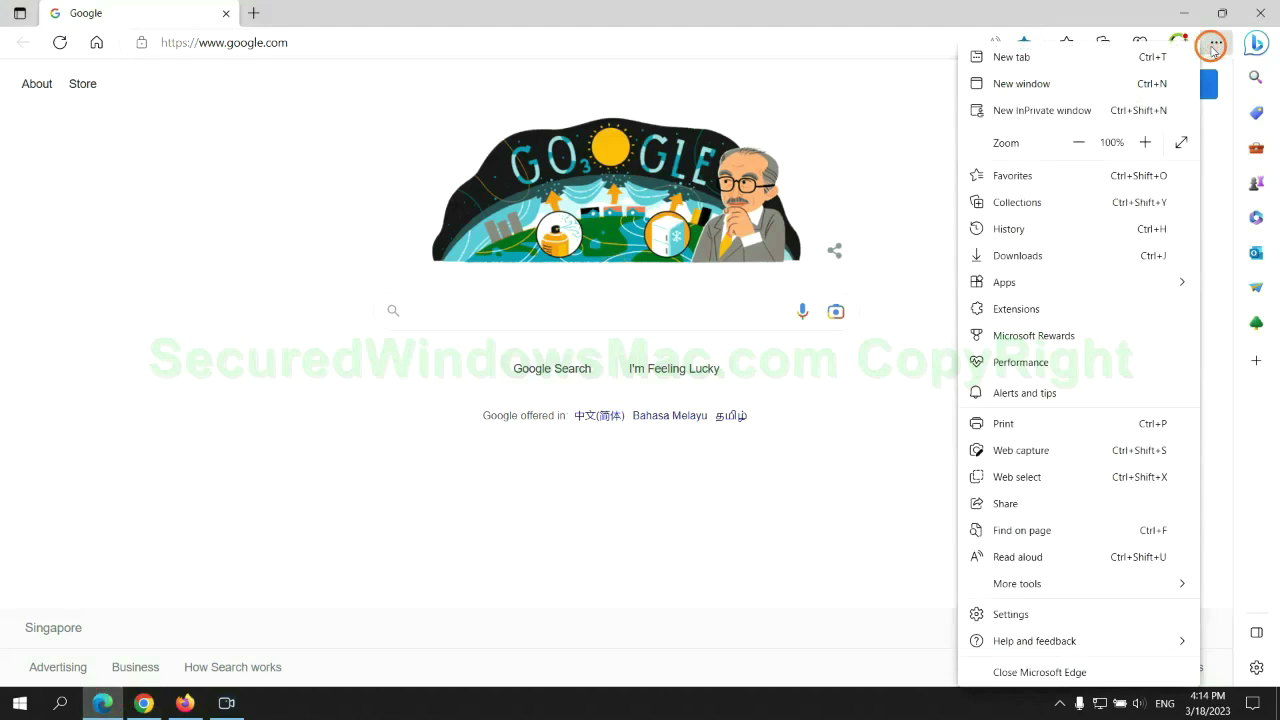
click(1008, 614)
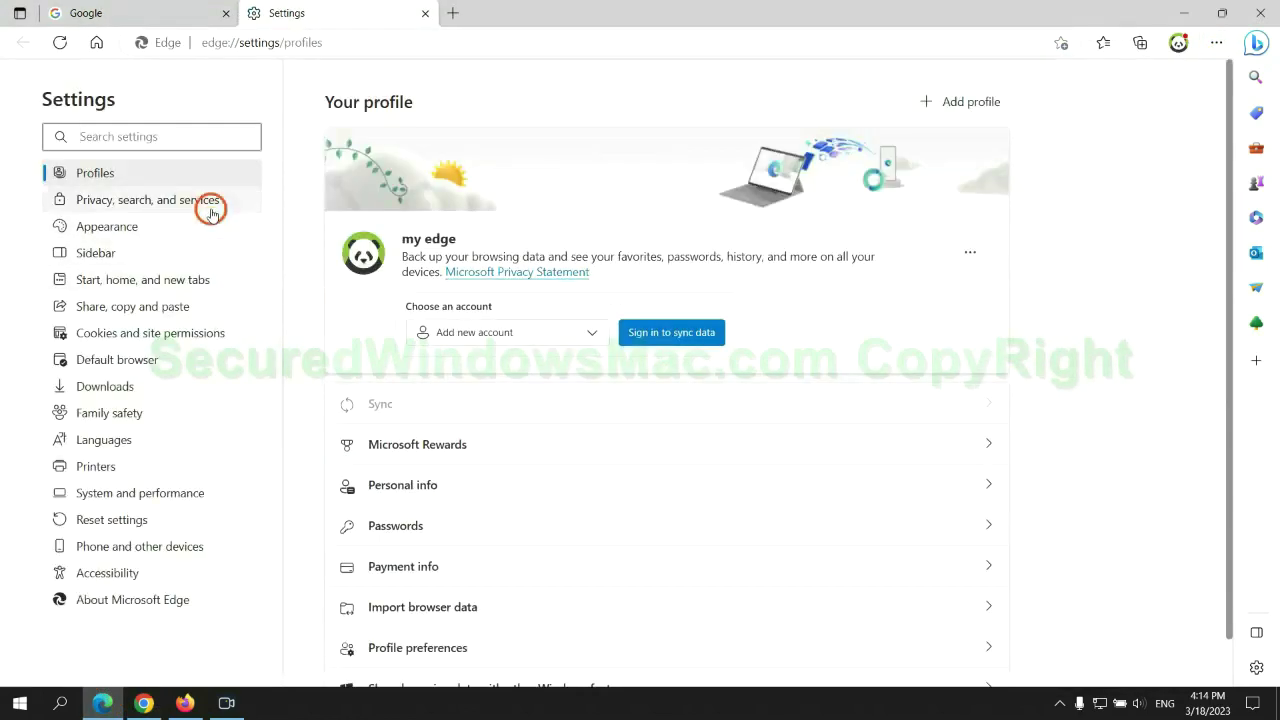
click(208, 206)
scroll(1046, 443, down, 3)
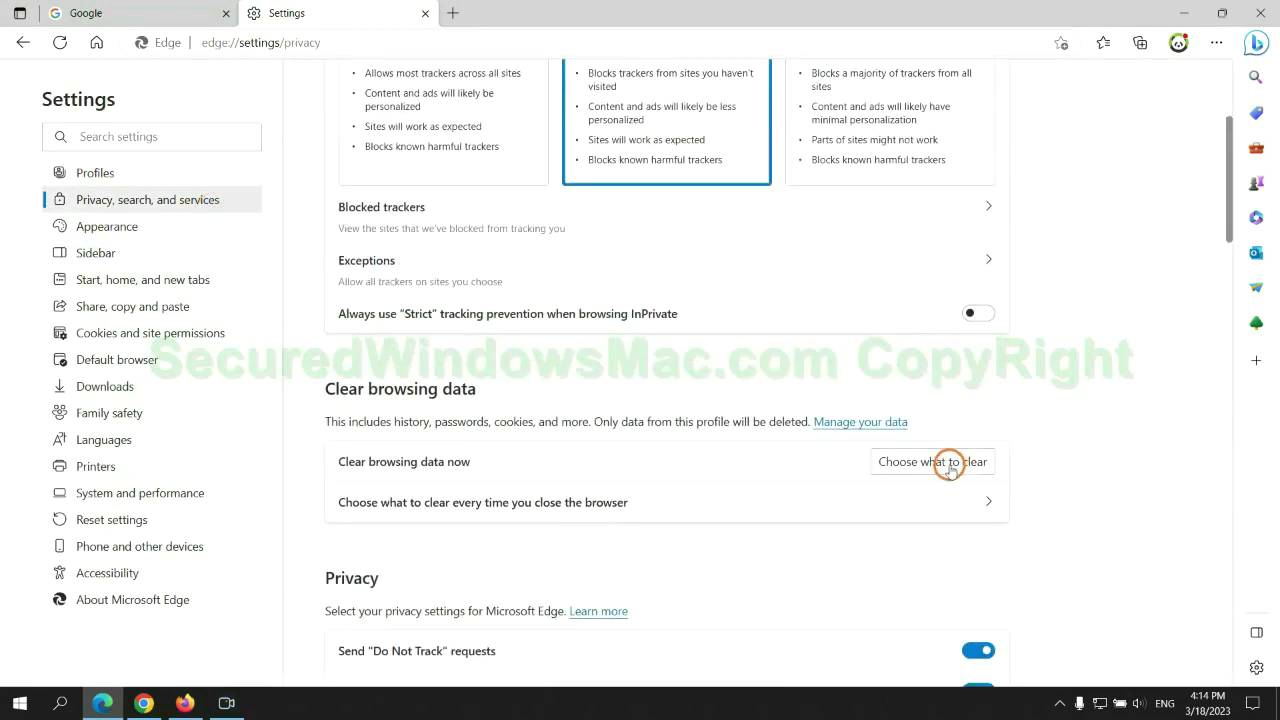
click(949, 463)
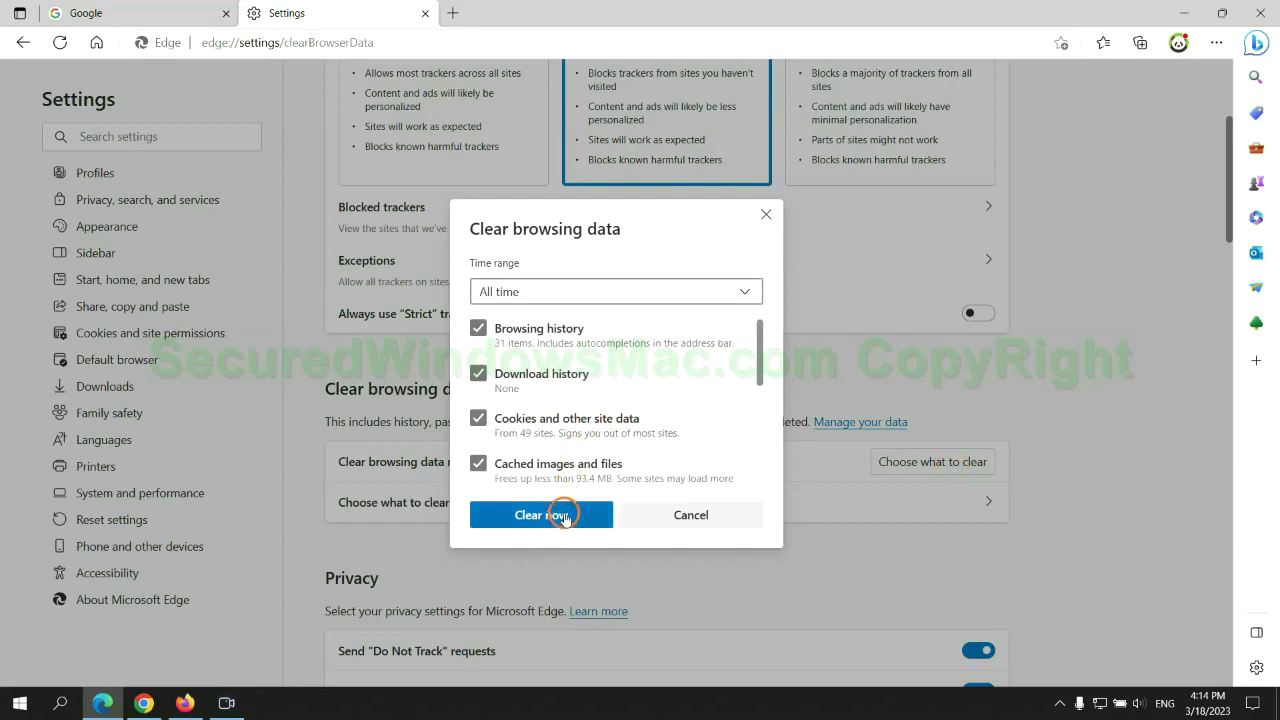
Bring up Chrome's 'Restore settings to their original defaults' confirmation, then switch to Firefox.
click(144, 703)
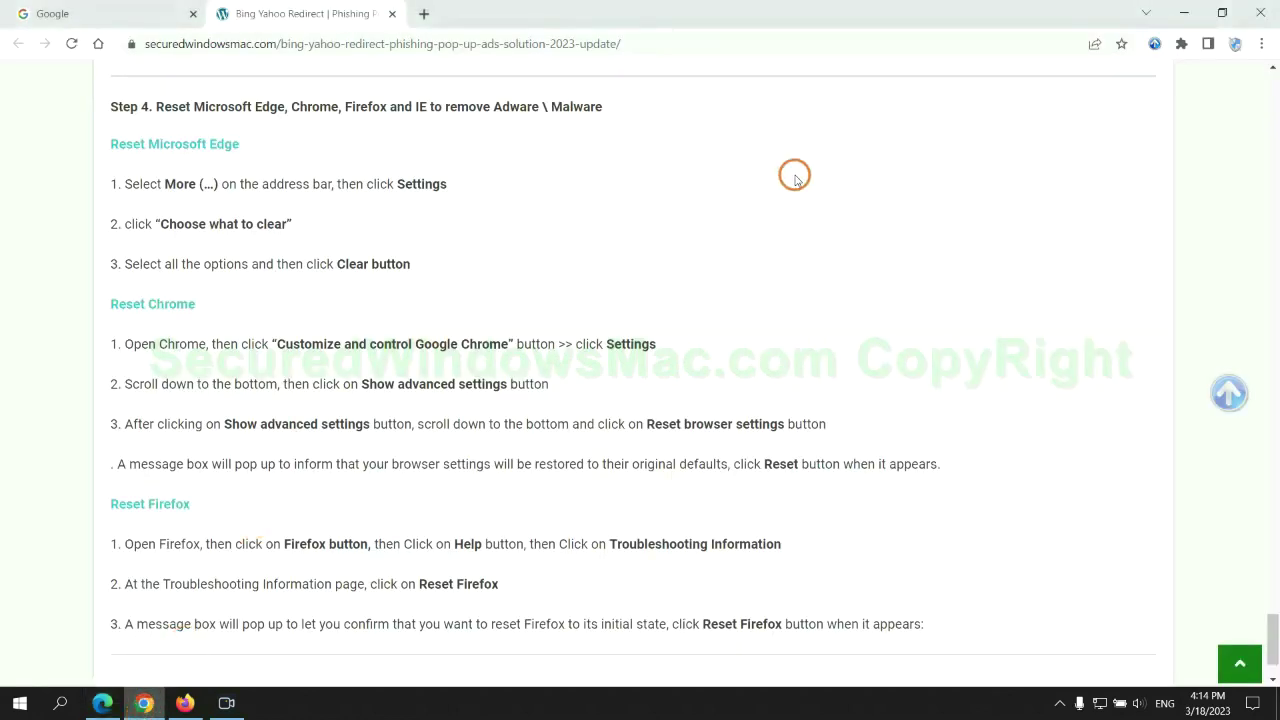
click(1260, 44)
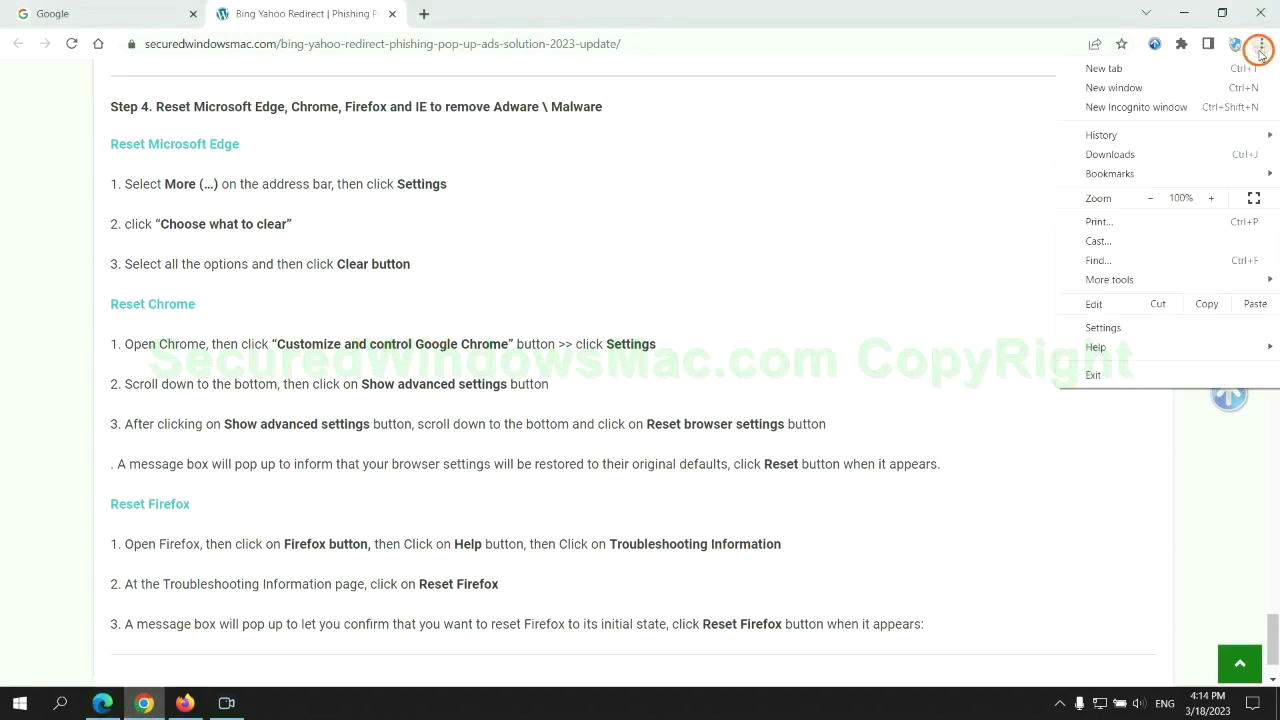
click(1115, 327)
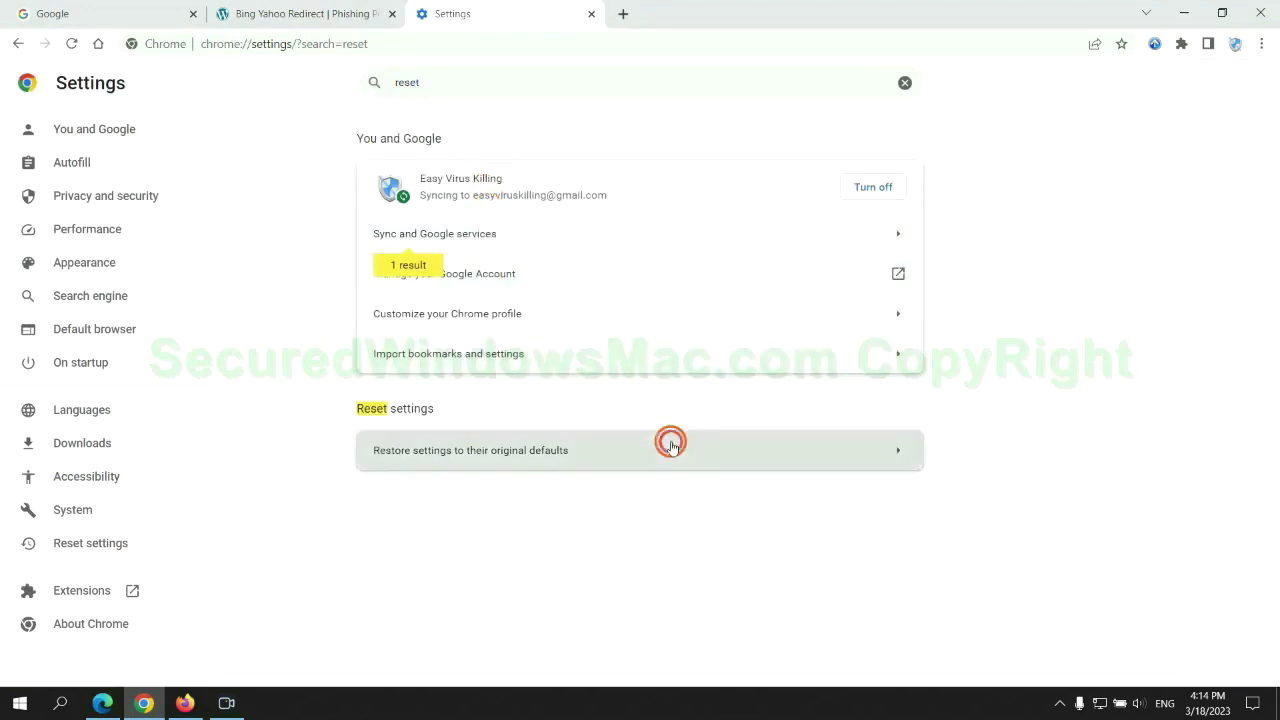
click(670, 448)
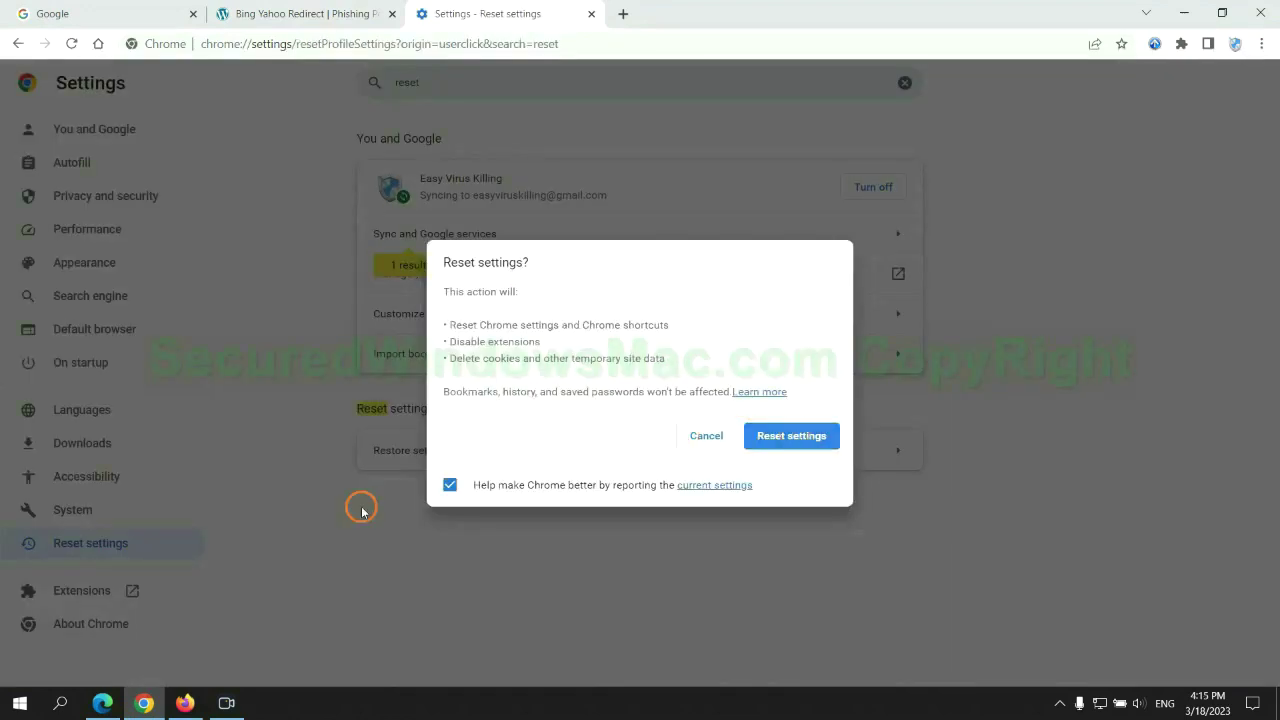
click(184, 700)
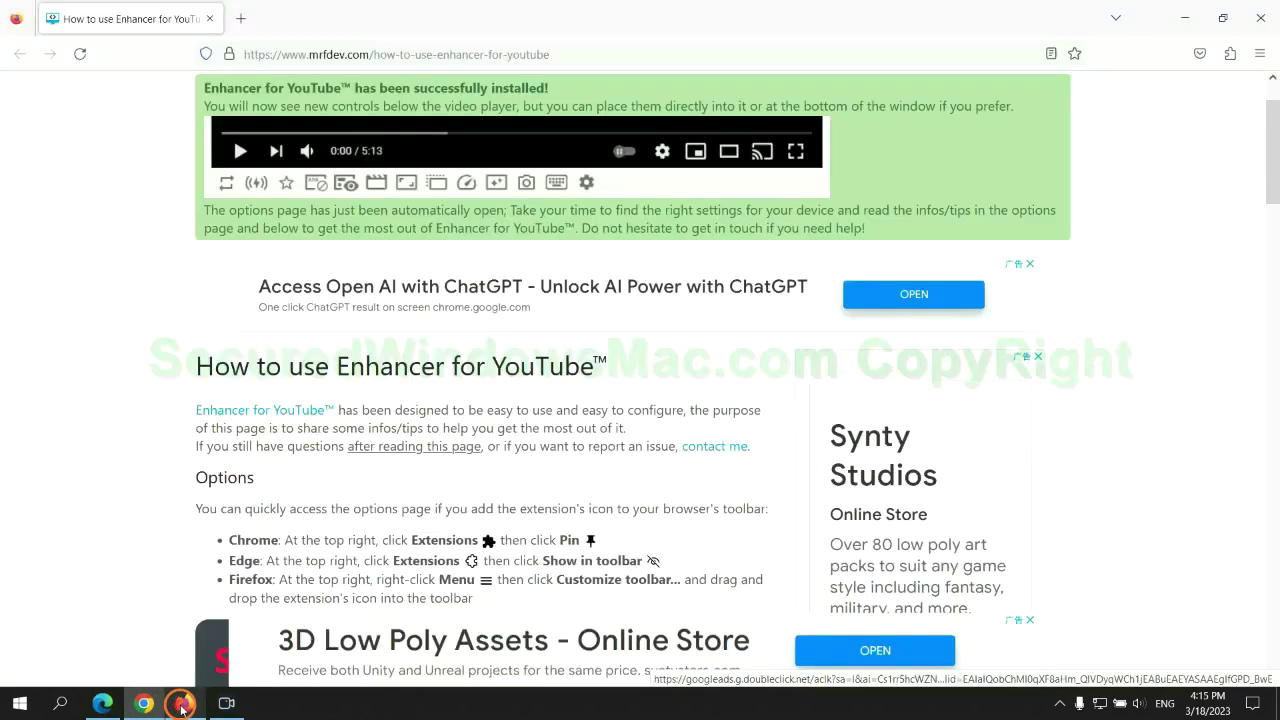
Start Refresh Firefox from Help > More troubleshooting information, then return to Chrome's reset prompt.
click(1259, 54)
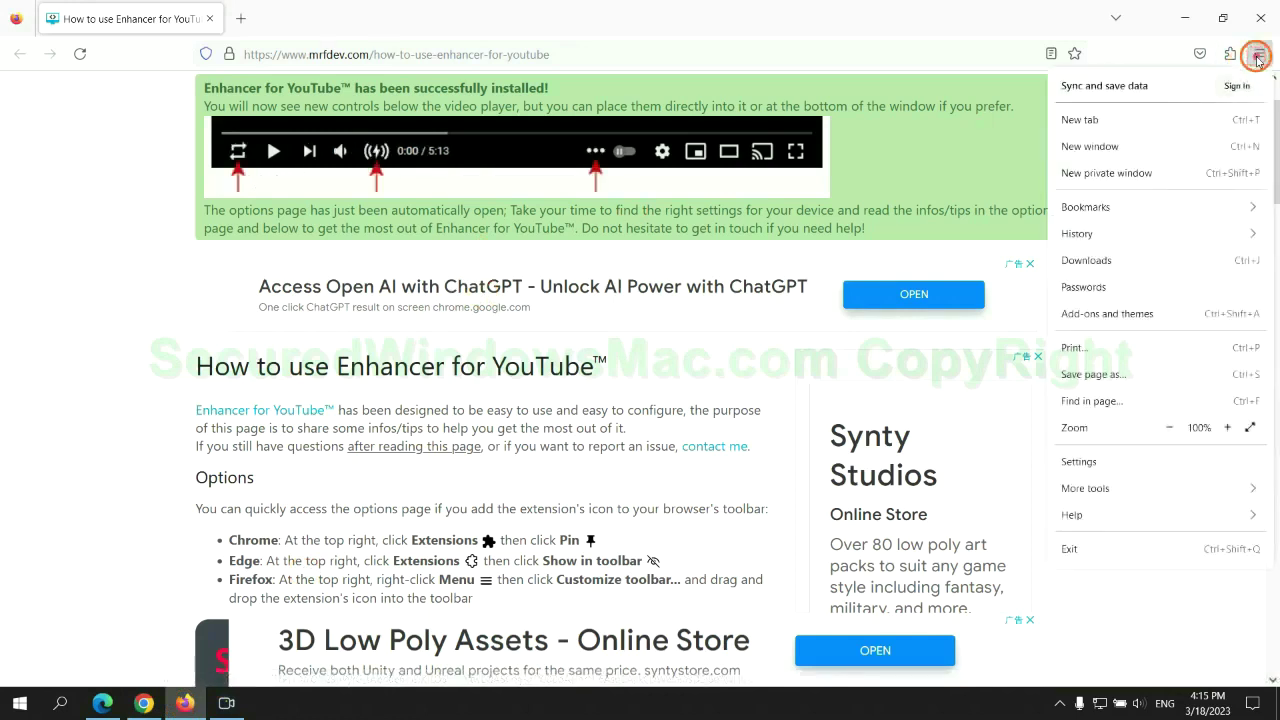
click(1087, 514)
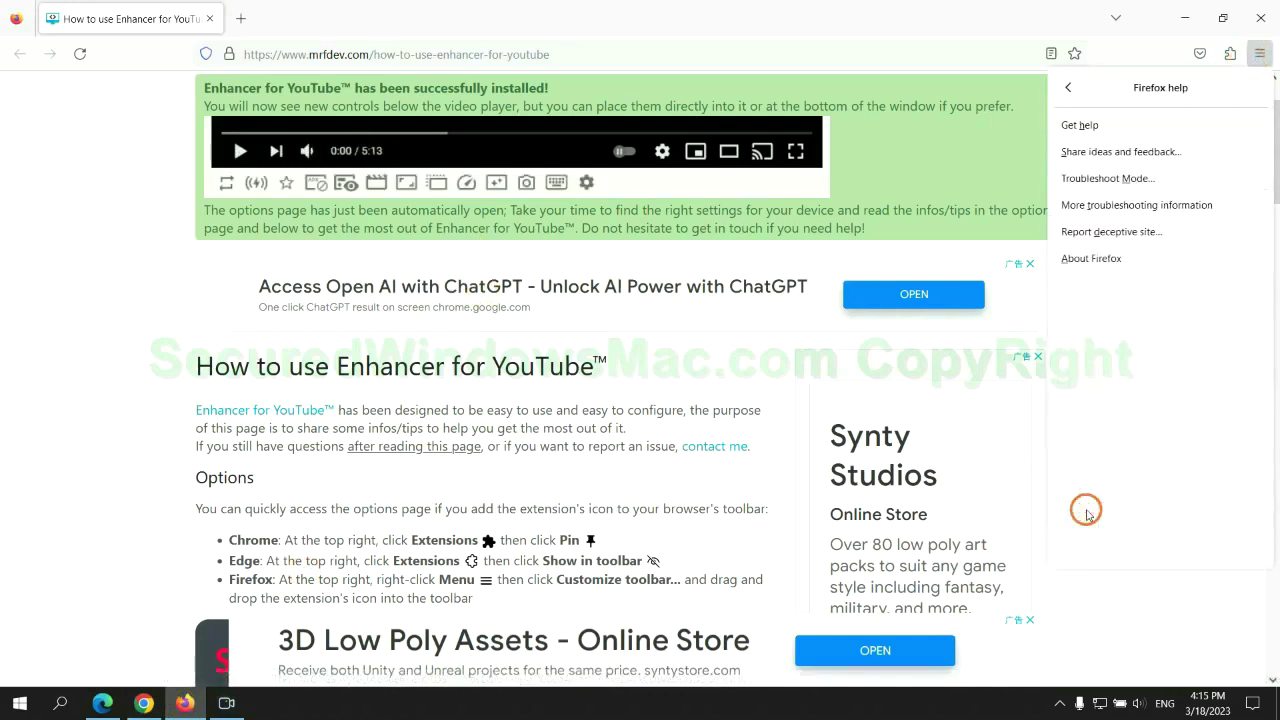
click(1141, 205)
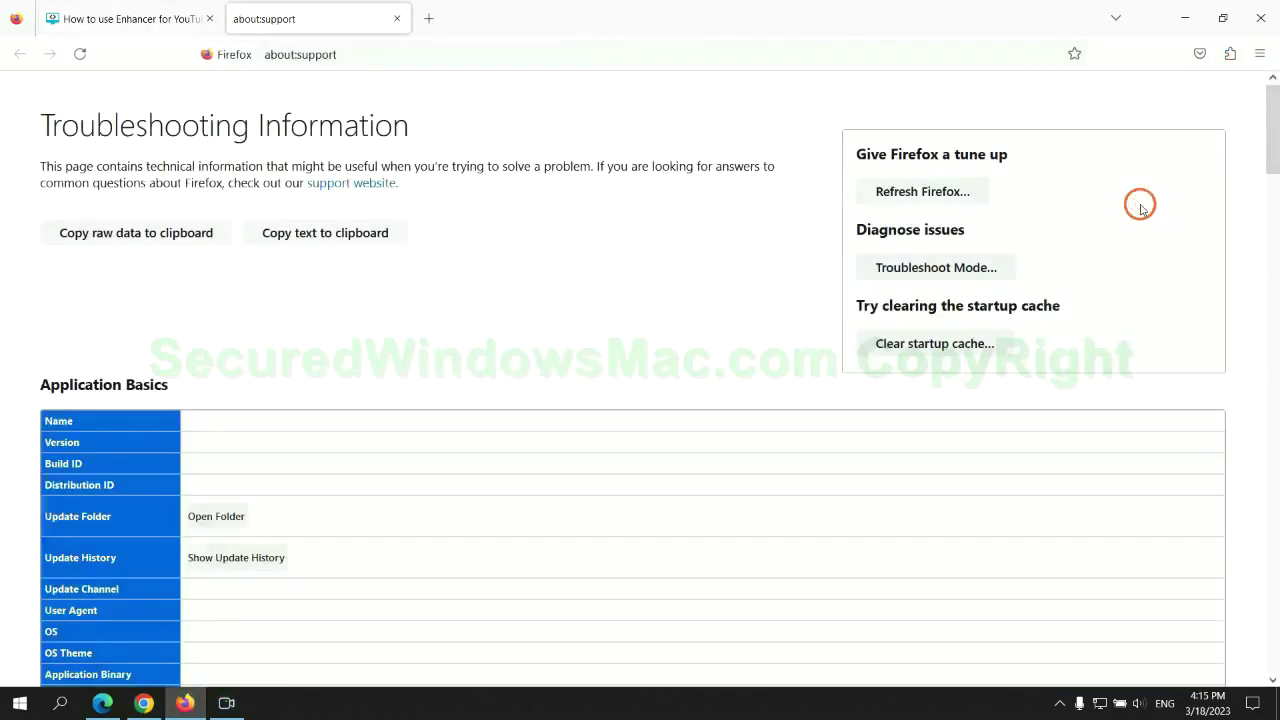
click(882, 191)
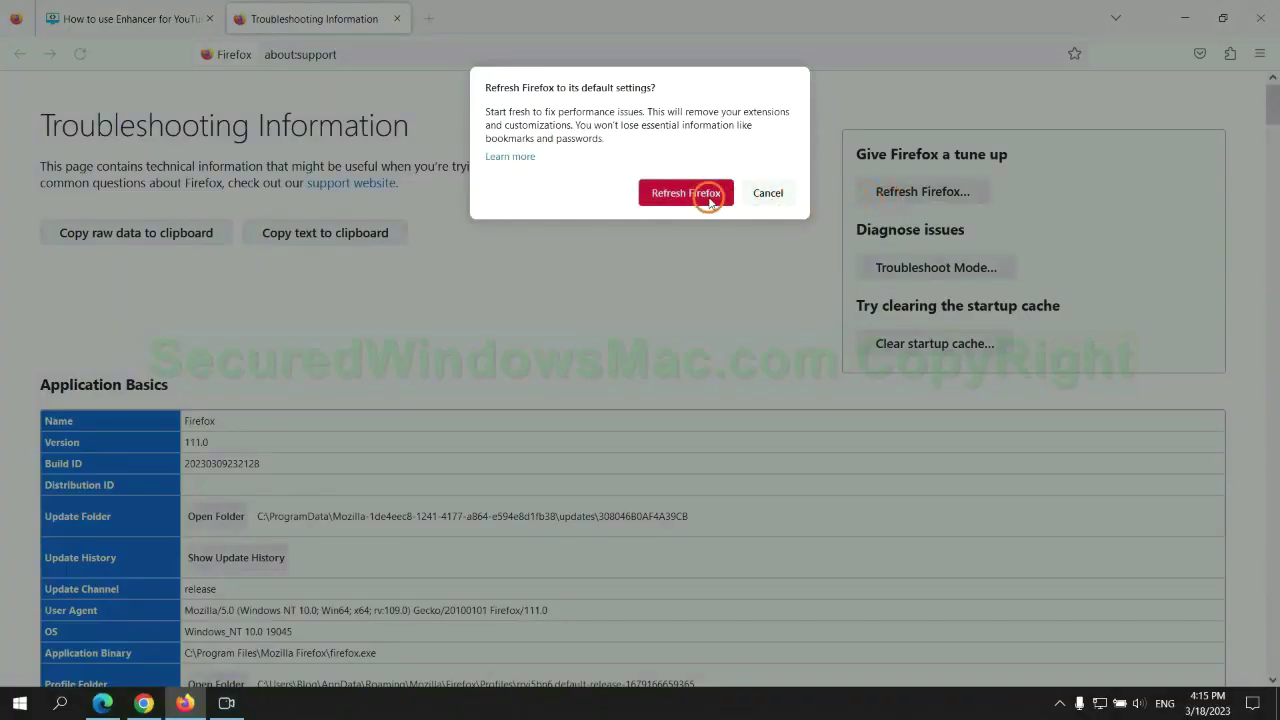
click(145, 703)
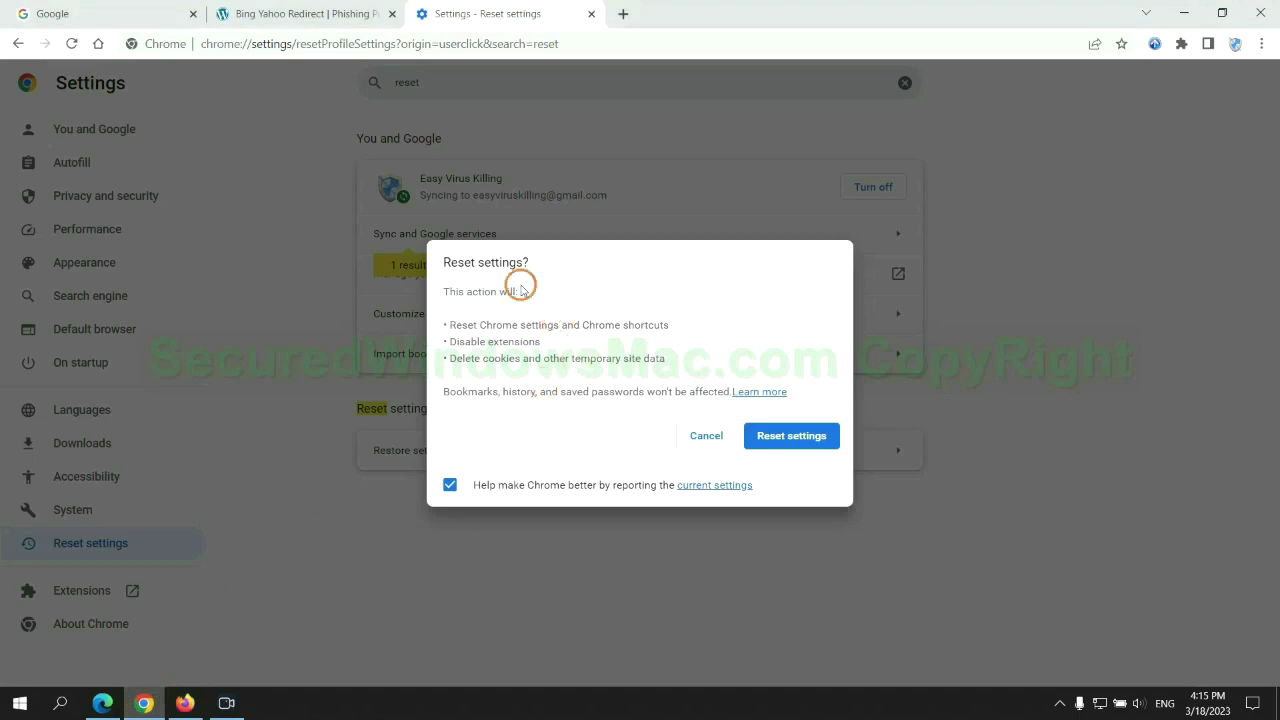